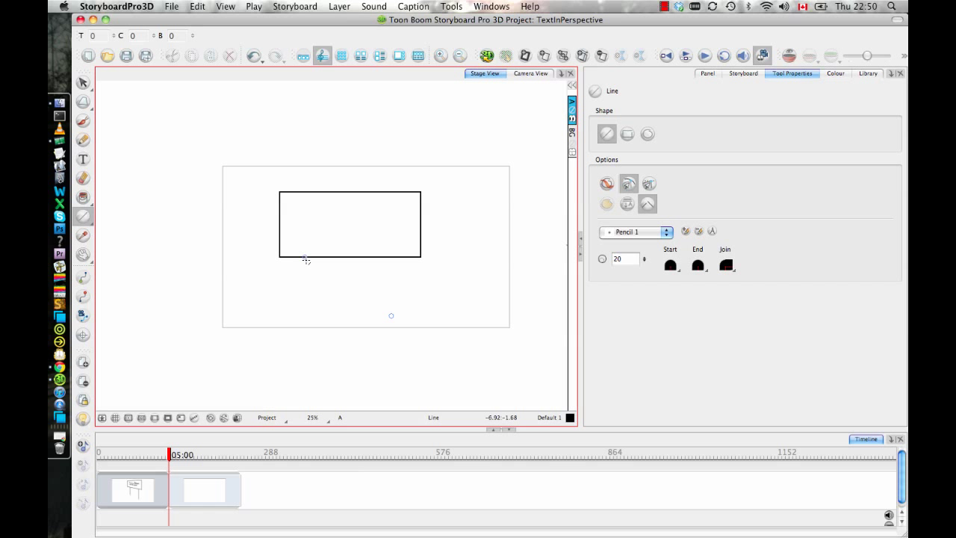
Draw two vertical posts under the sign rectangle and write "Text on a Billboard" and "This is really cool!" on two lines inside it.
mouse_move(306, 258)
mouse_down()
mouse_move(310, 337)
mouse_move(306, 319)
mouse_up()
drag(398, 282, 400, 314)
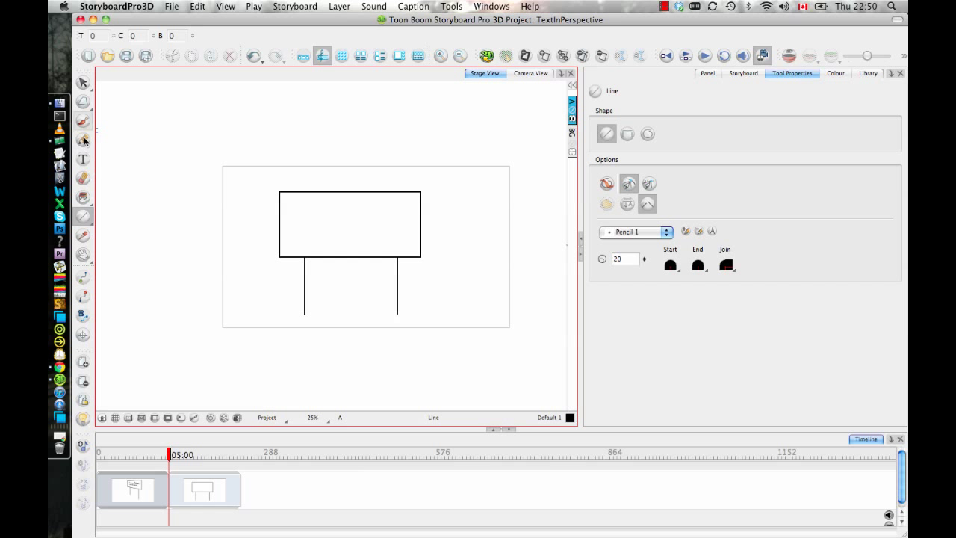
click(88, 158)
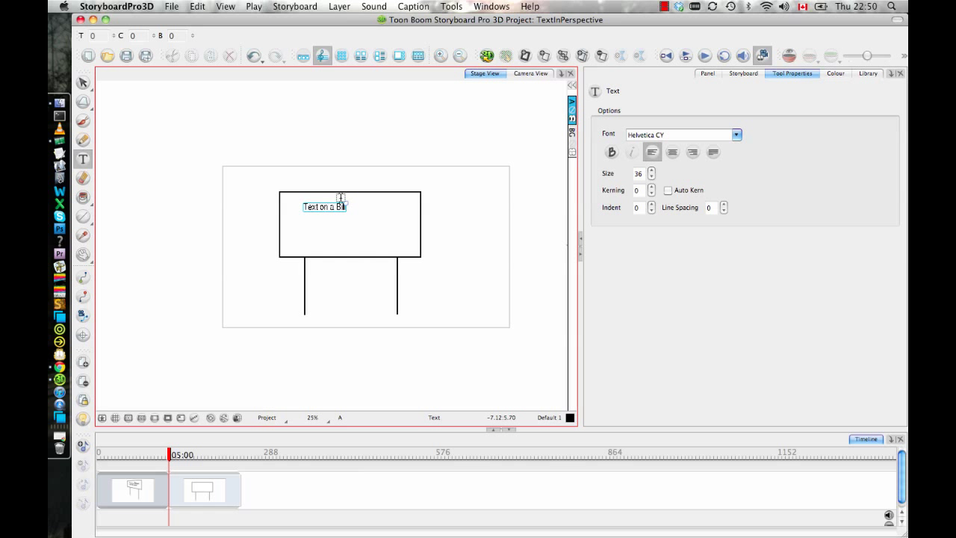
key(Return)
text(This is really cool!)
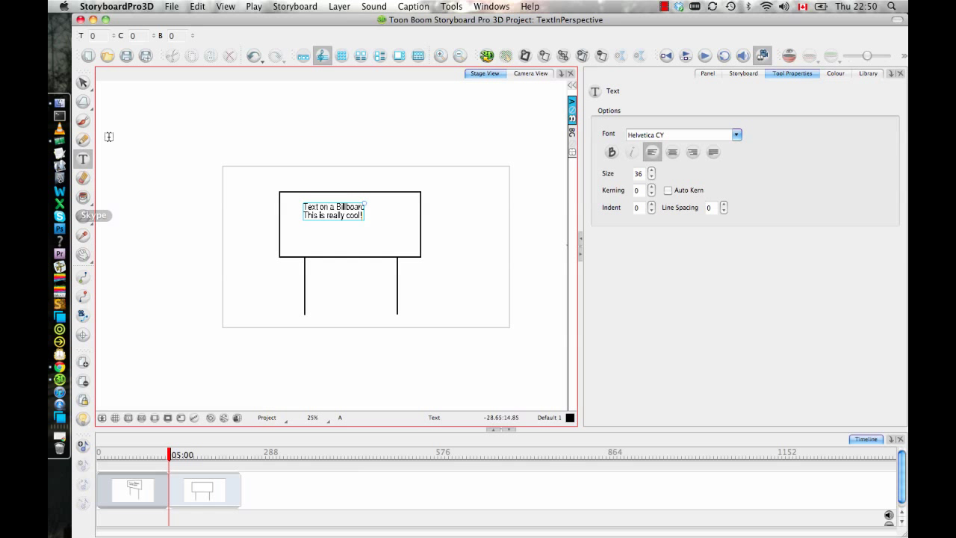
Enlarge the two-line text and position it to fill the billboard rectangle.
click(83, 82)
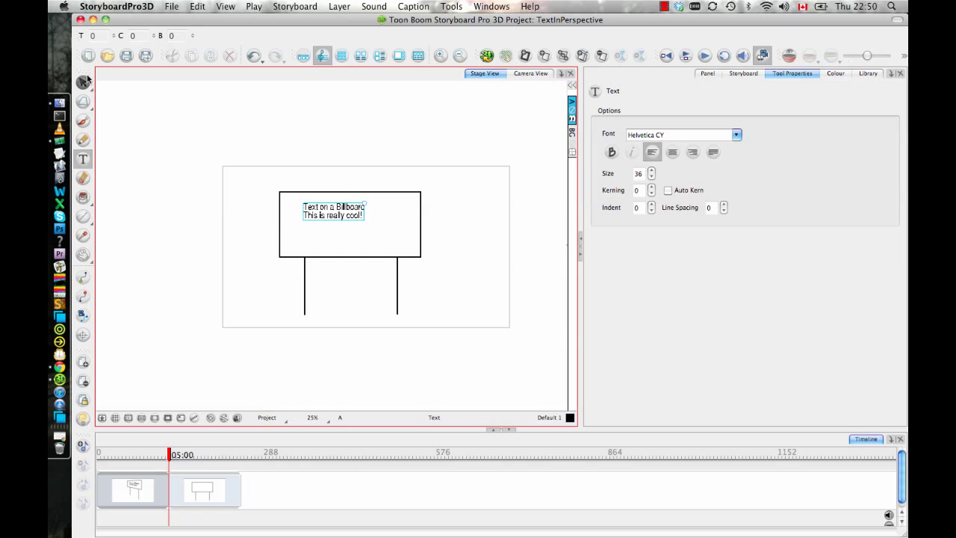
click(347, 219)
right_click(305, 212)
mouse_move(351, 232)
mouse_down()
mouse_move(335, 187)
mouse_move(377, 237)
mouse_move(407, 239)
mouse_move(370, 219)
mouse_up()
click(373, 172)
click(445, 278)
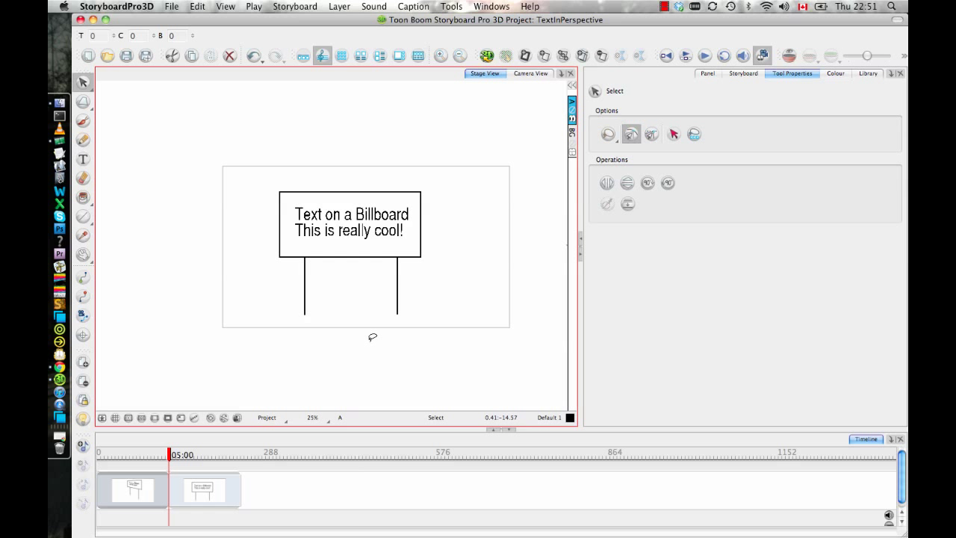
Enable 3D for the scene, move the billboard layer toward the frame's right side and turn it about its vertical axis into perspective.
click(488, 54)
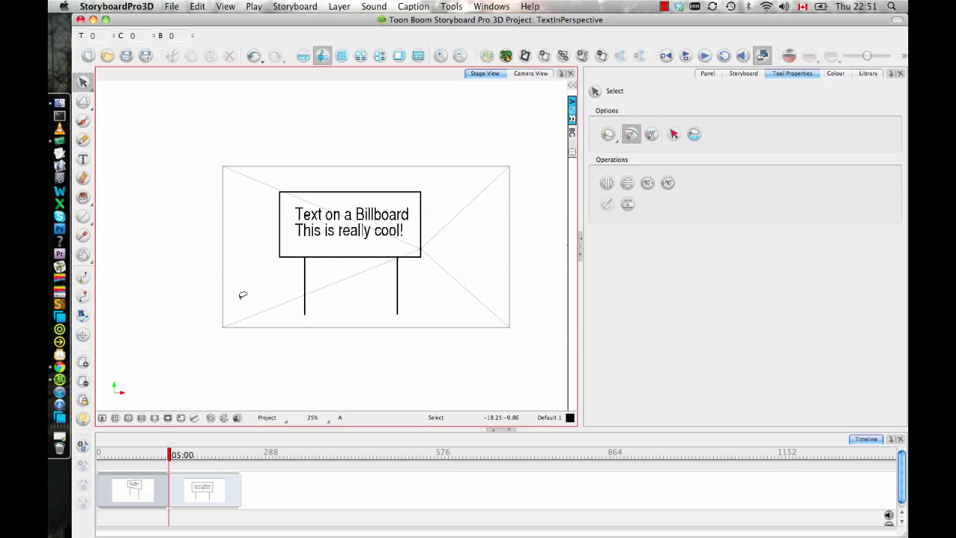
click(83, 278)
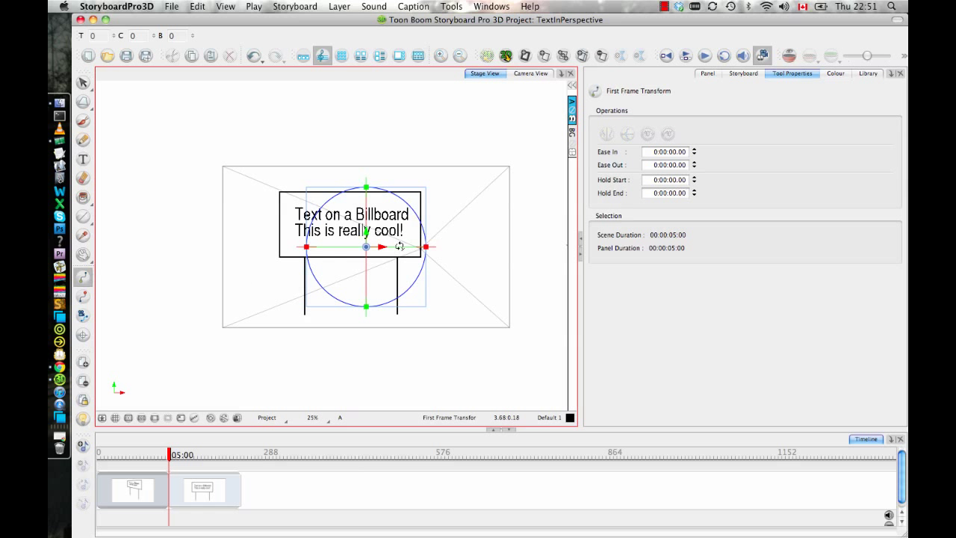
click(404, 248)
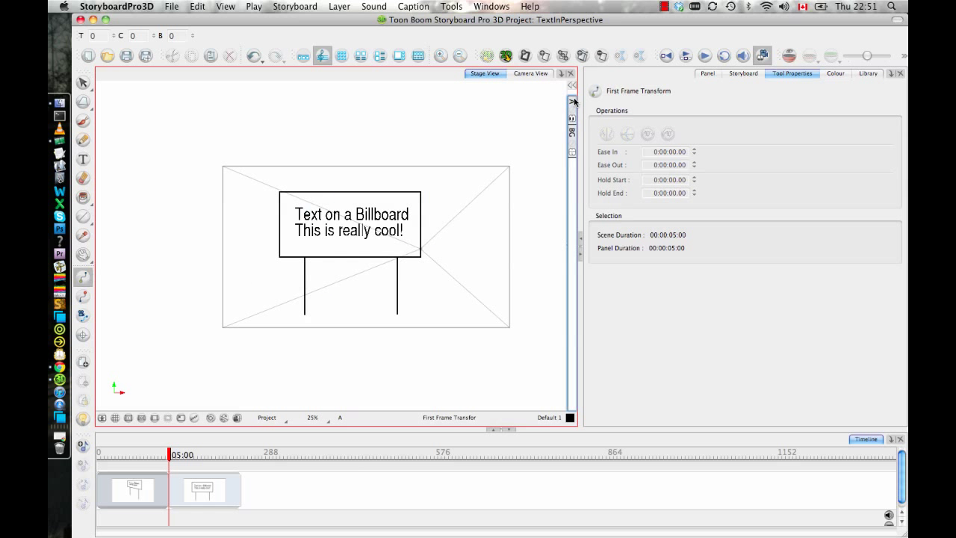
click(383, 249)
drag(404, 246, 430, 255)
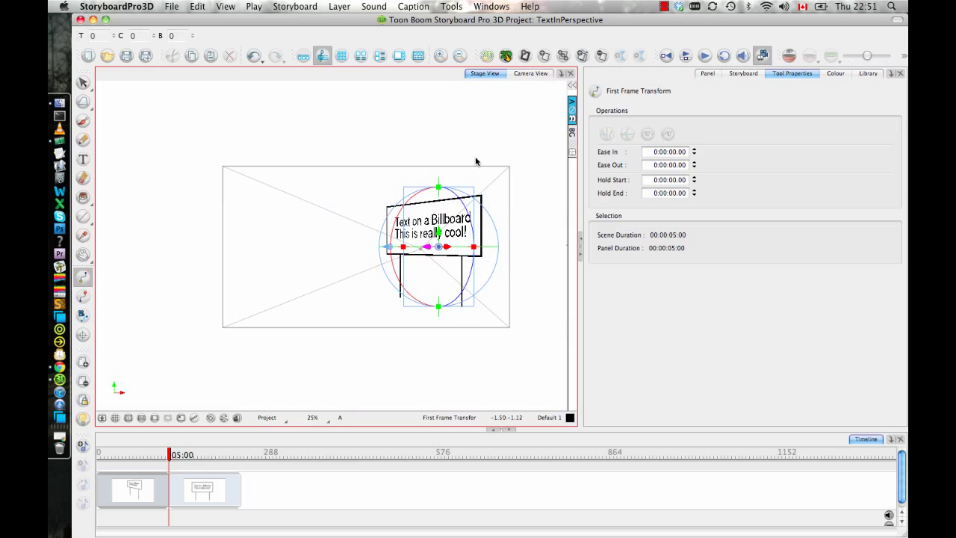
click(329, 279)
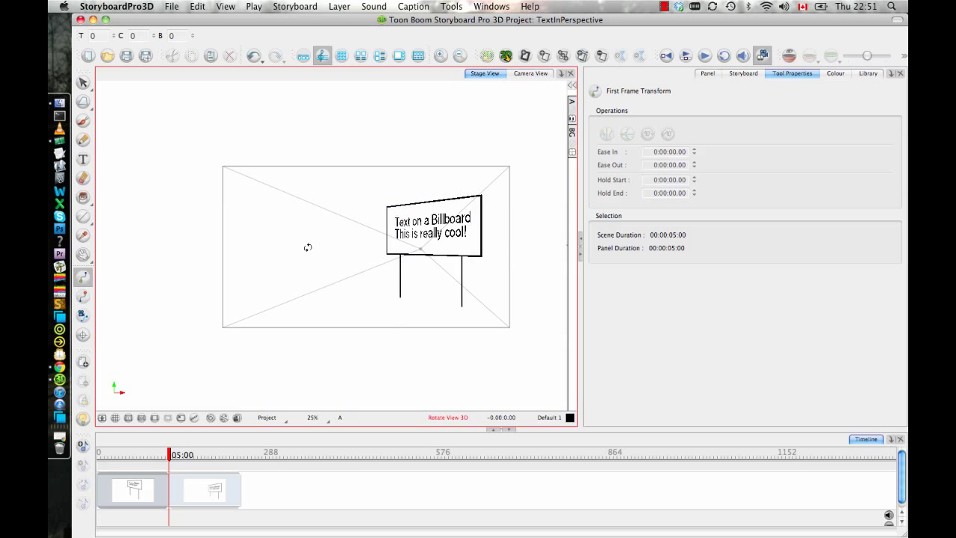
Draw two long vertical road edge lines on the BG layer, extending above and below the camera frame beside the billboard.
drag(308, 247, 319, 263)
click(572, 135)
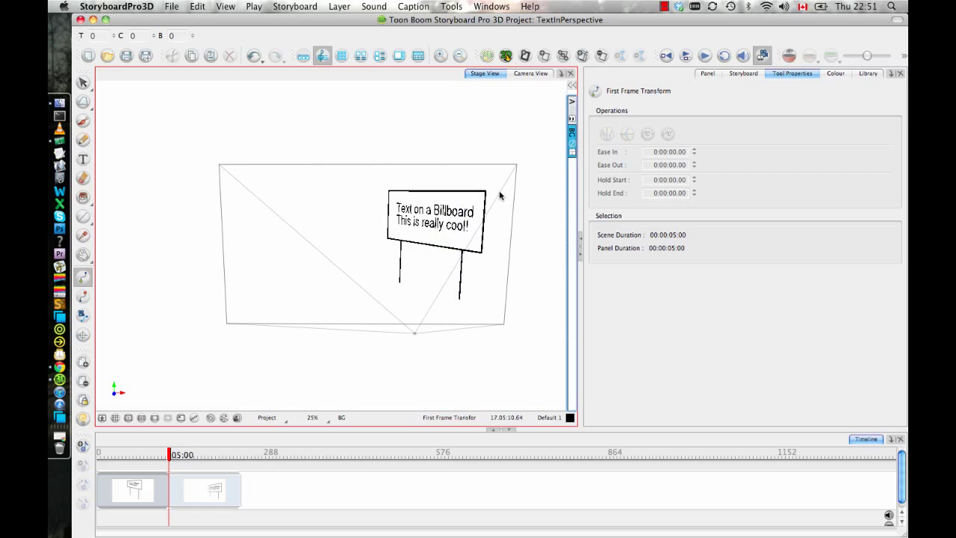
click(238, 418)
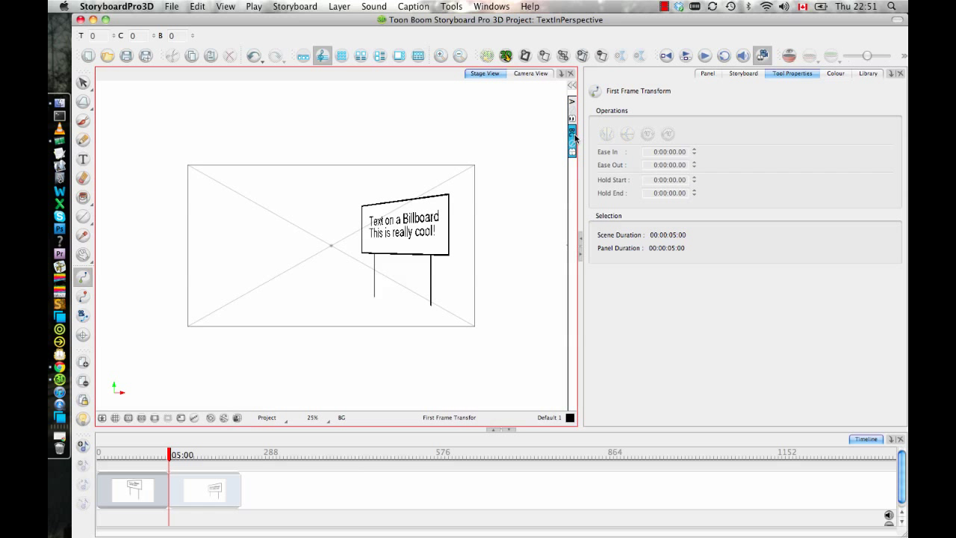
click(83, 216)
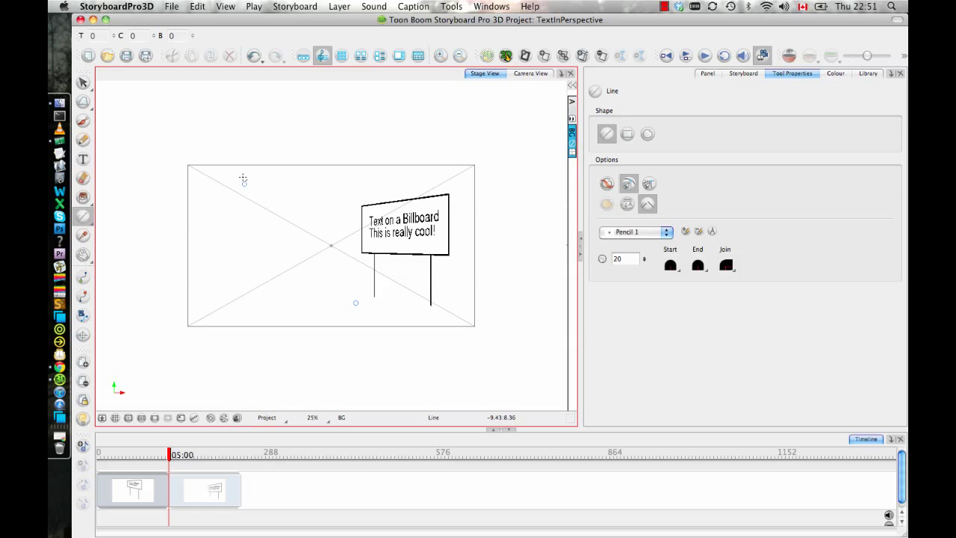
drag(237, 117, 236, 406)
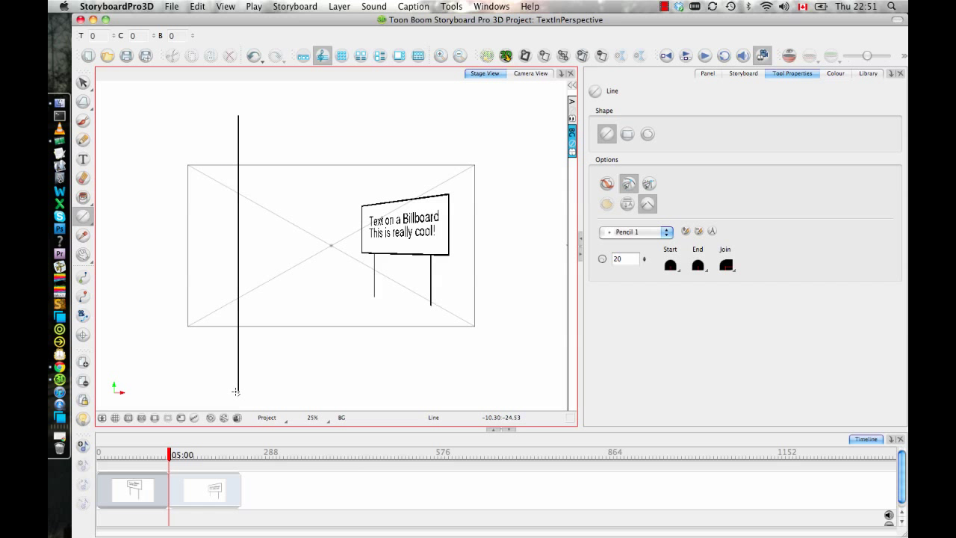
mouse_move(349, 118)
mouse_down()
mouse_move(336, 399)
mouse_move(336, 386)
mouse_up()
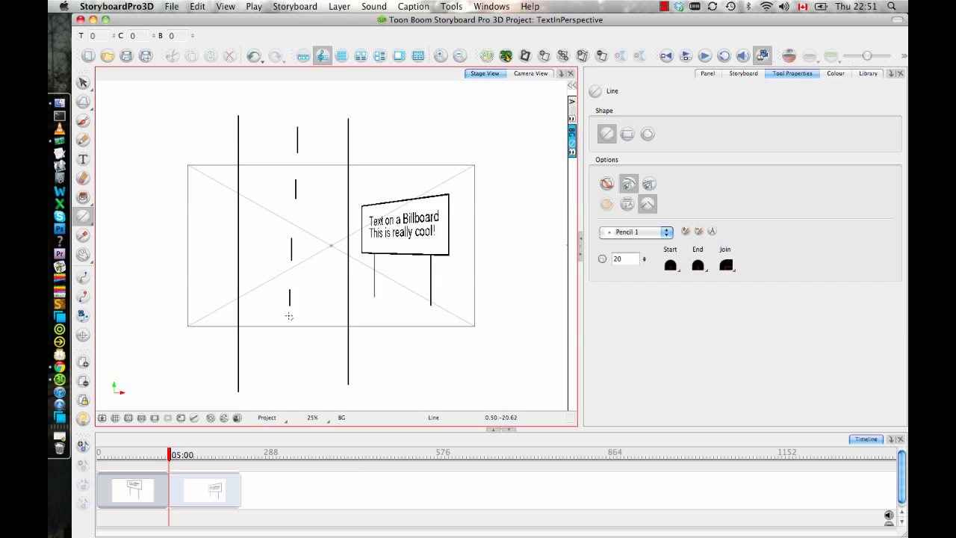
Undo the centre-line dashes drawn between the two road edges.
key(ctrl+z)
key(ctrl+z)
key(ctrl+z)
key(ctrl+z)
key(ctrl+z)
key(ctrl+z)
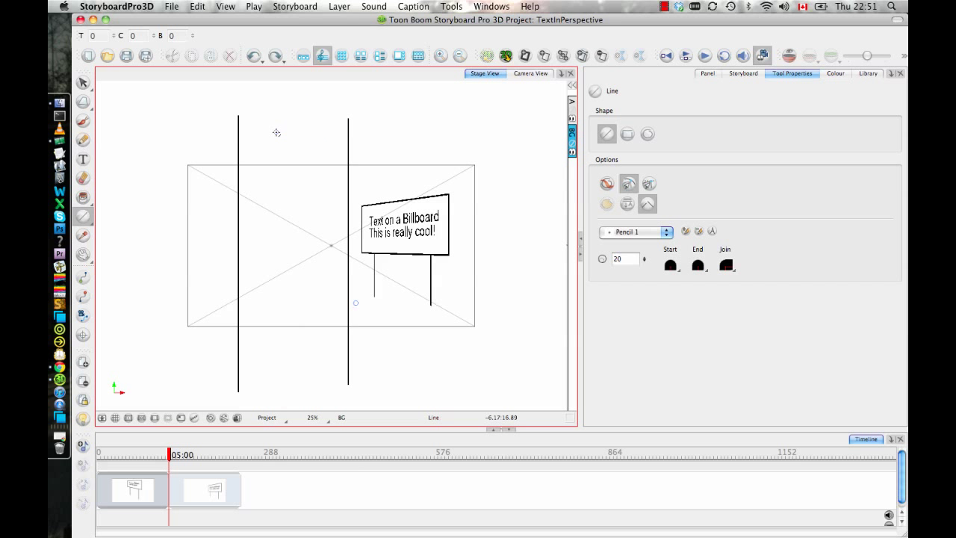
Draw three dashed lane lines running the length of the road between its two edges.
drag(290, 119, 291, 169)
drag(290, 223, 290, 252)
drag(290, 278, 291, 298)
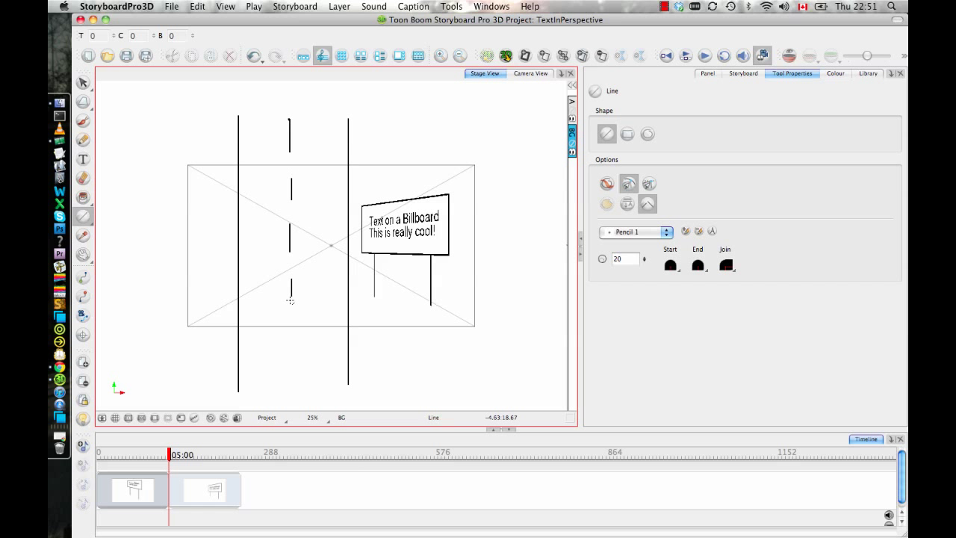
drag(290, 365, 291, 408)
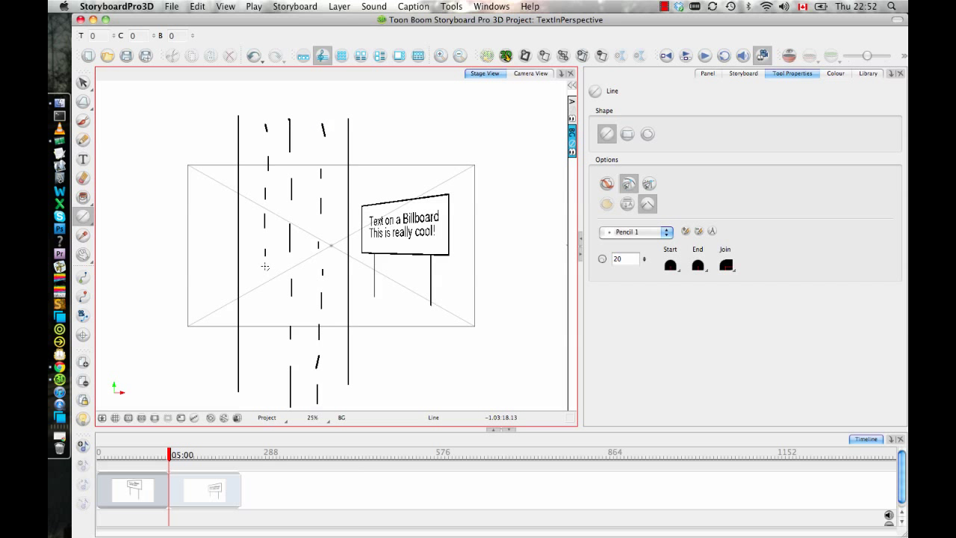
drag(261, 379, 259, 410)
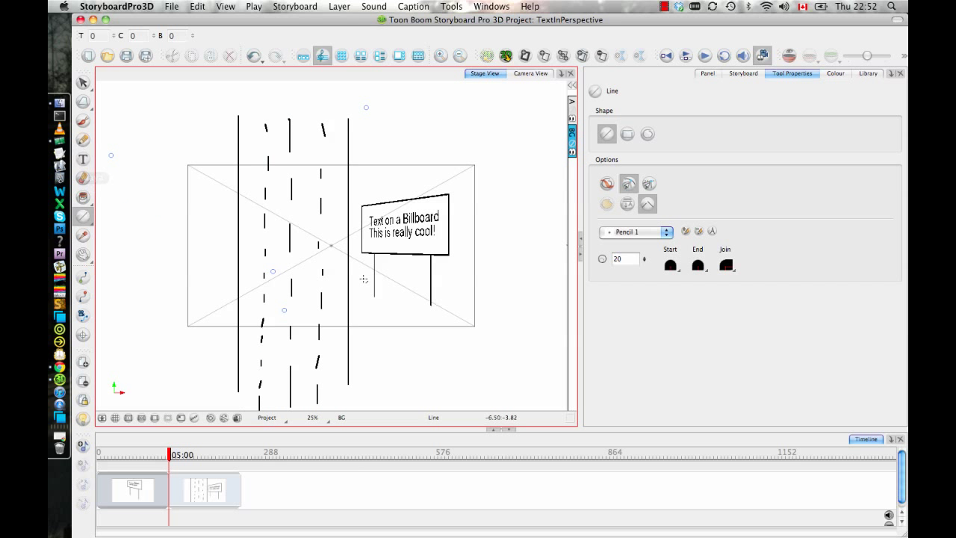
Tilt the BG road layer back in 3D so it lies as ground, and lower it beneath the billboard.
click(83, 278)
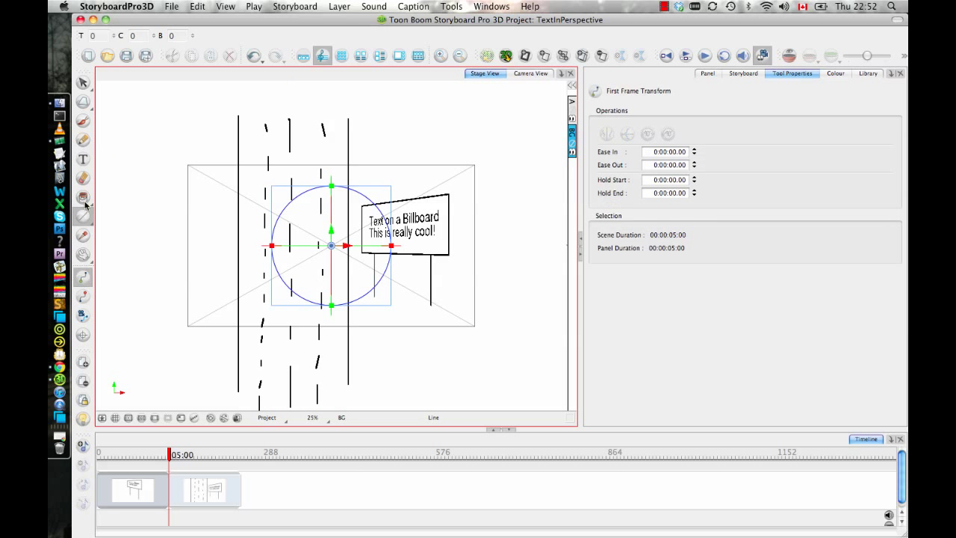
drag(330, 215, 340, 164)
mouse_move(331, 226)
mouse_down()
mouse_move(336, 199)
mouse_move(331, 276)
mouse_up()
drag(412, 310, 493, 339)
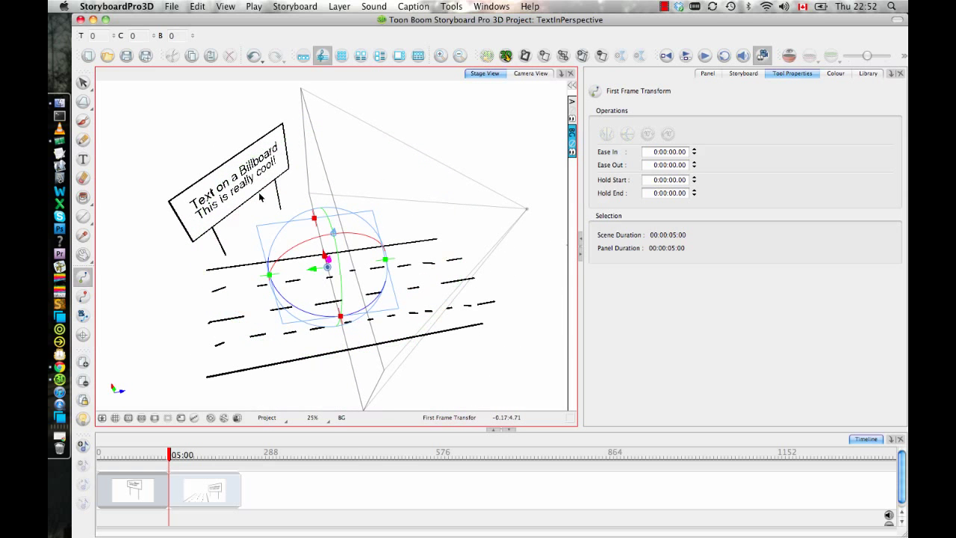
drag(329, 224, 189, 232)
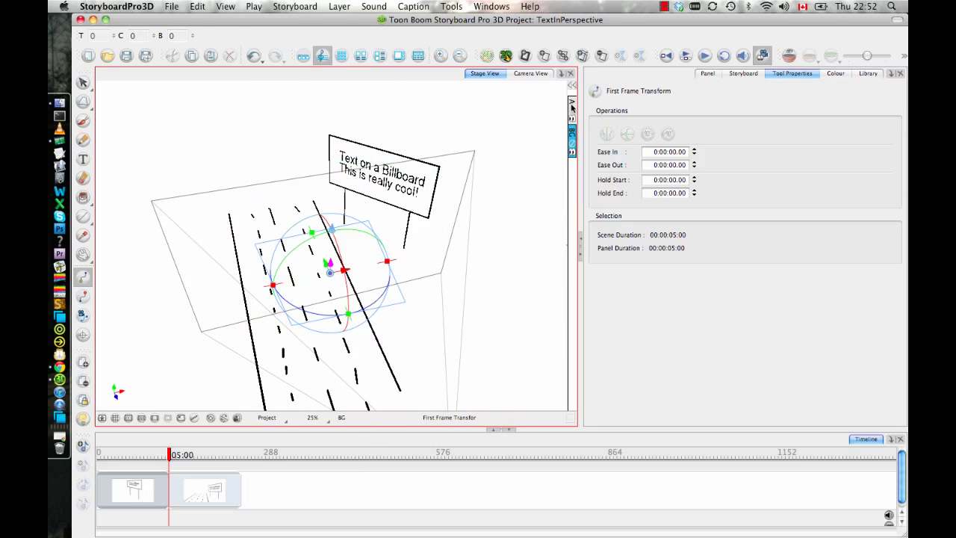
Adjust the 3D position and angle of billboard layer A so it stands beside the road.
click(429, 192)
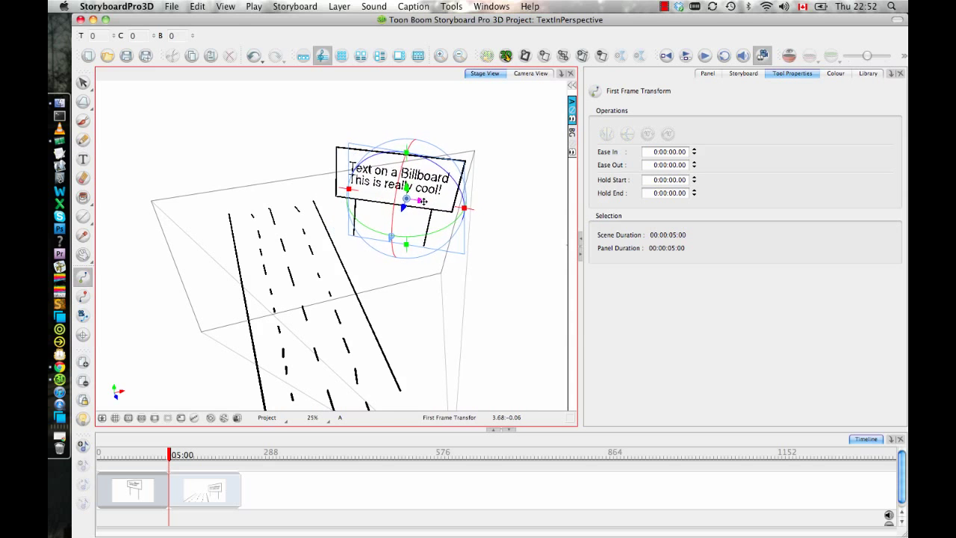
drag(372, 280, 456, 286)
drag(288, 246, 382, 290)
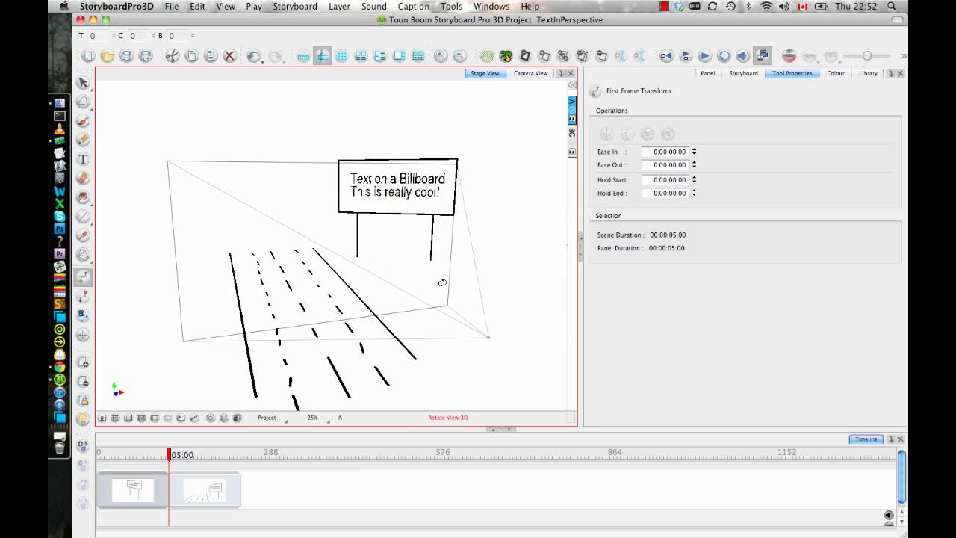
drag(448, 254, 464, 151)
Add camera keyframes at the start and end of the second panel in the Camera View.
click(531, 74)
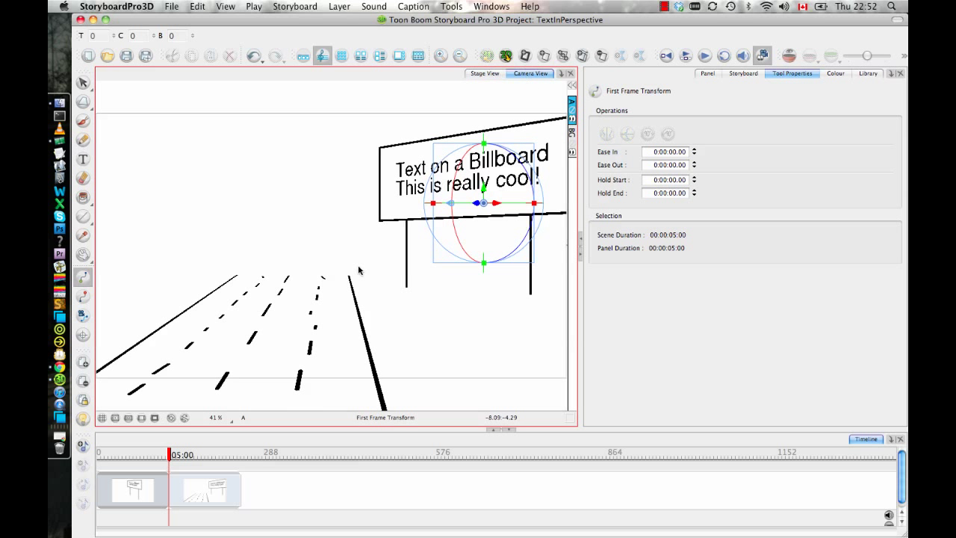
click(83, 315)
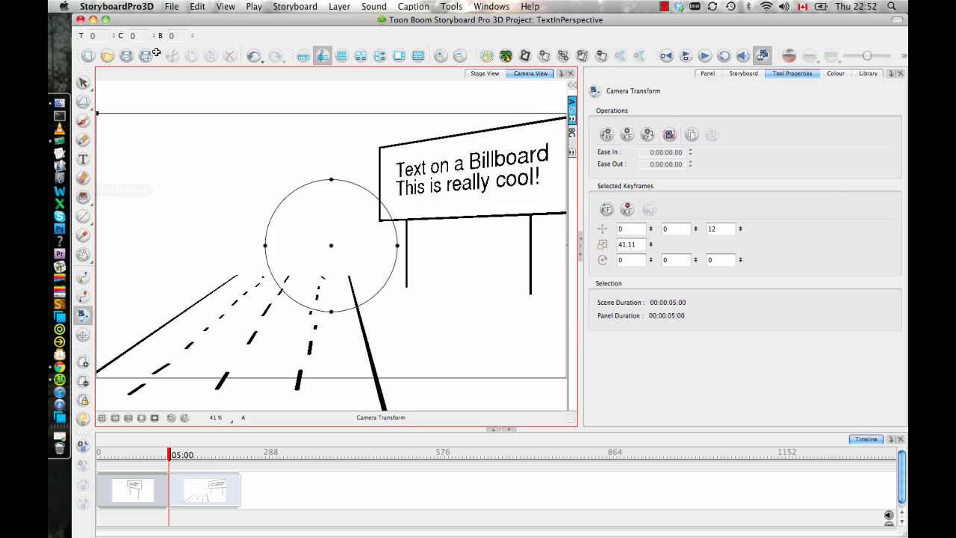
click(607, 134)
click(650, 136)
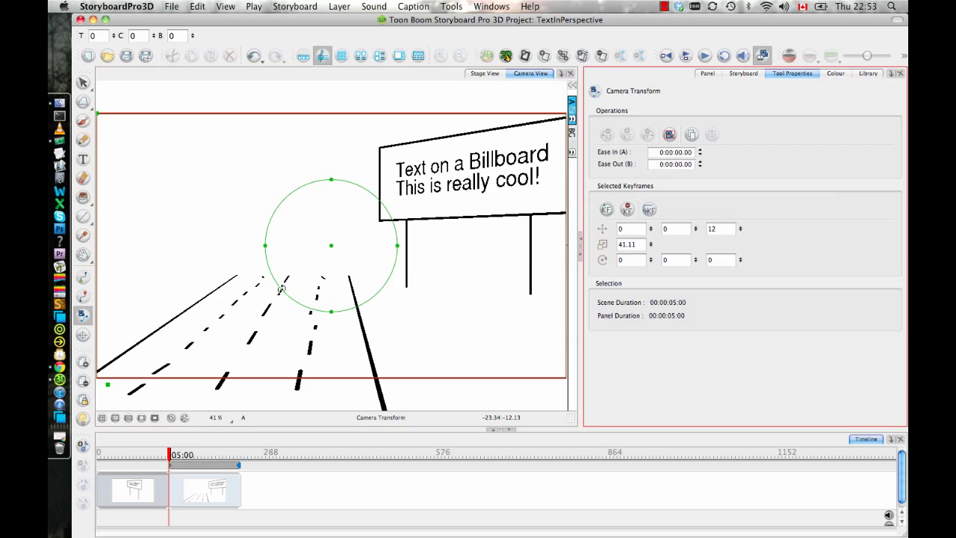
Pull the camera back at the panel's first keyframe to a Z position of about 16.35.
scroll(301, 264, down, 4)
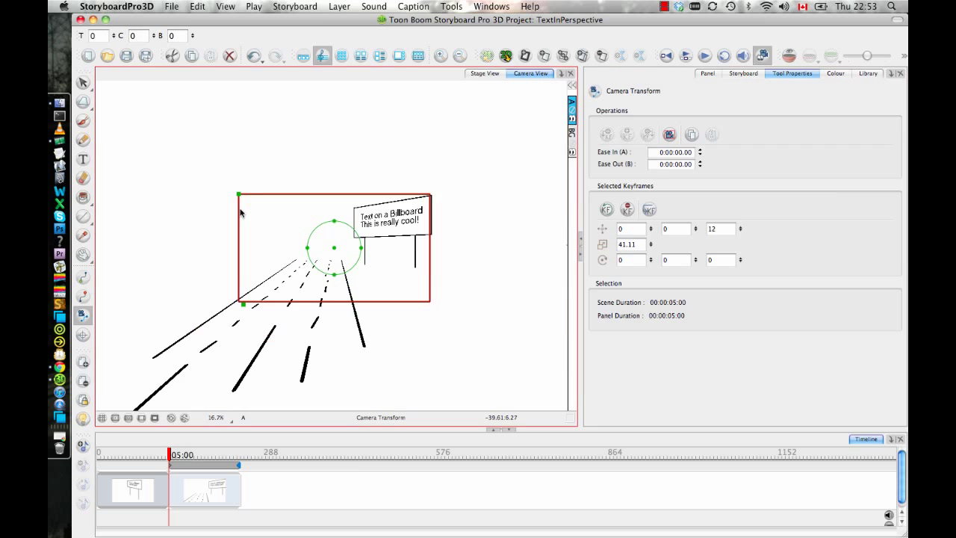
mouse_move(239, 196)
mouse_down()
mouse_move(164, 153)
mouse_move(228, 181)
mouse_up()
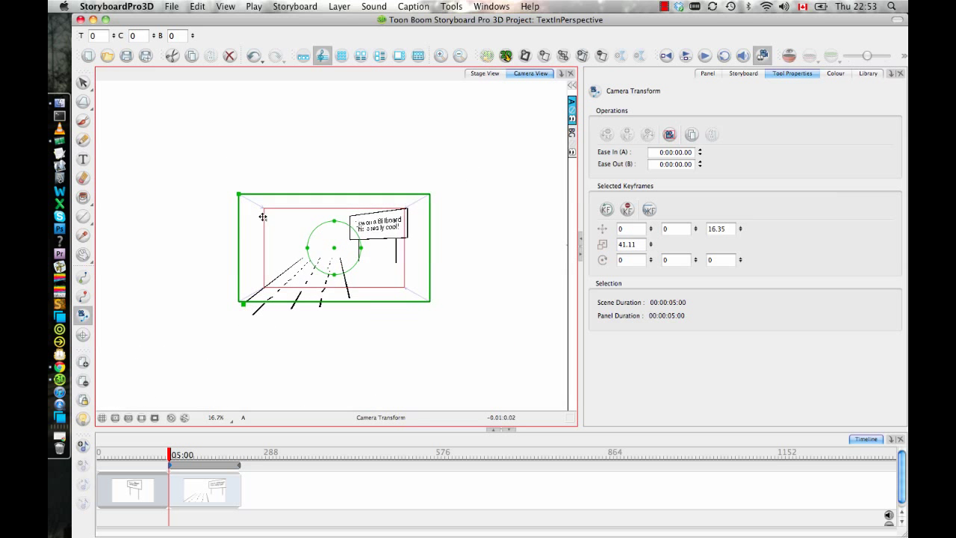
click(267, 210)
Move the last keyframe's camera toward the billboard to about 9.31, 6.87, 5.9 and set its Z rotation to about 7.31.
click(649, 210)
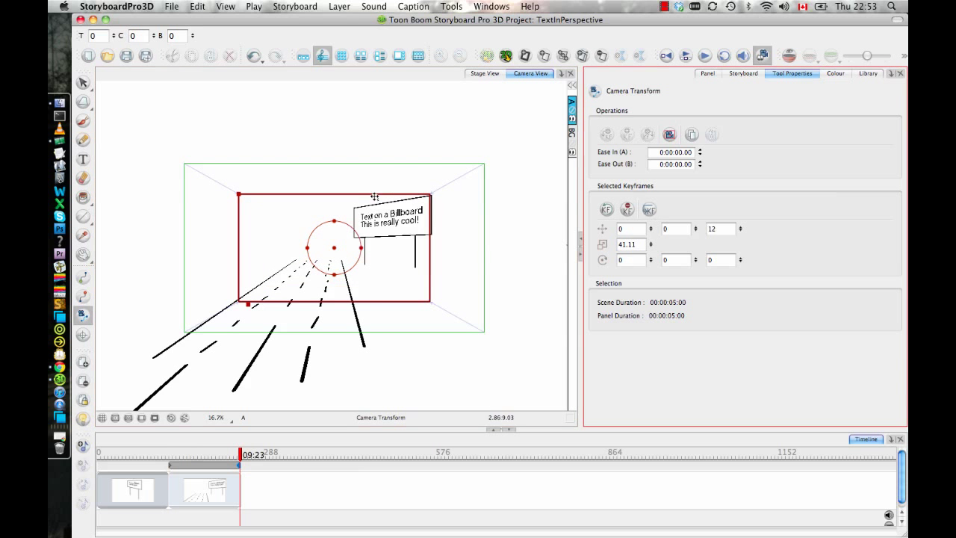
drag(236, 192, 382, 222)
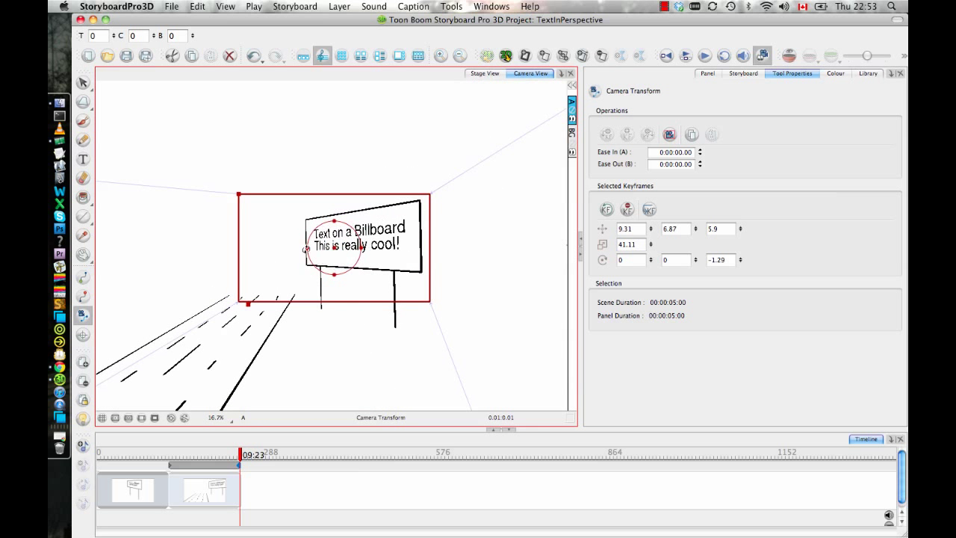
drag(307, 249, 404, 209)
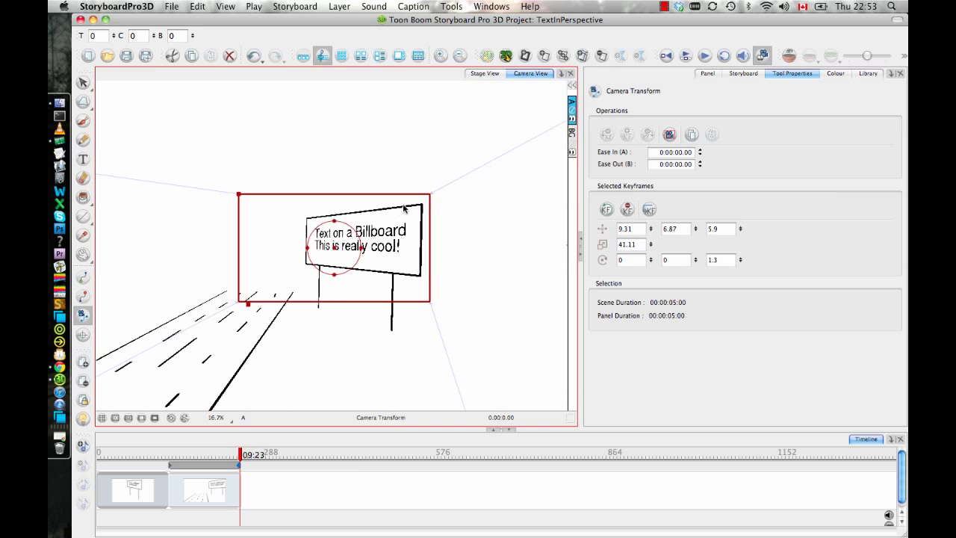
key(super+z)
Nudge the last keyframe's camera in the Stage View to about Y 6.81 and Z 5.91, and deselect it.
click(487, 73)
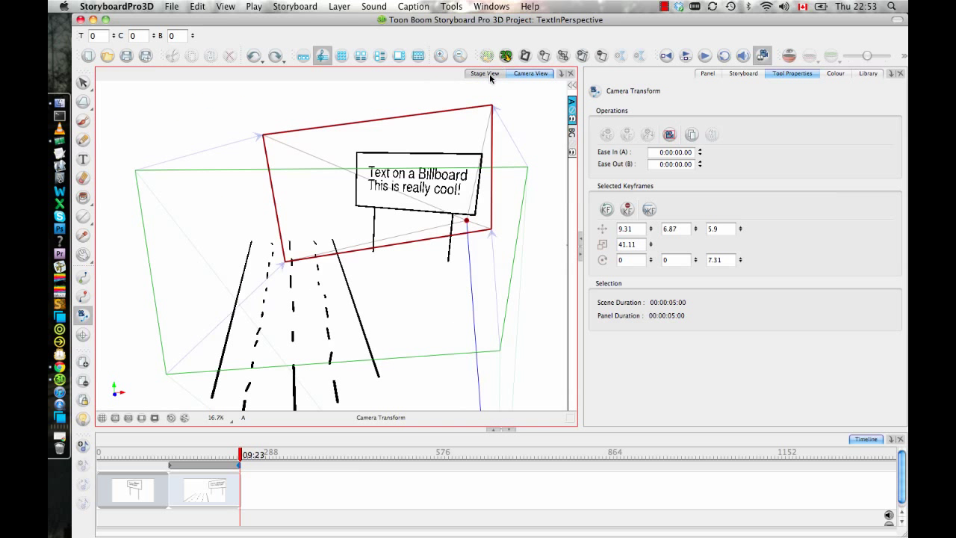
drag(467, 222, 447, 254)
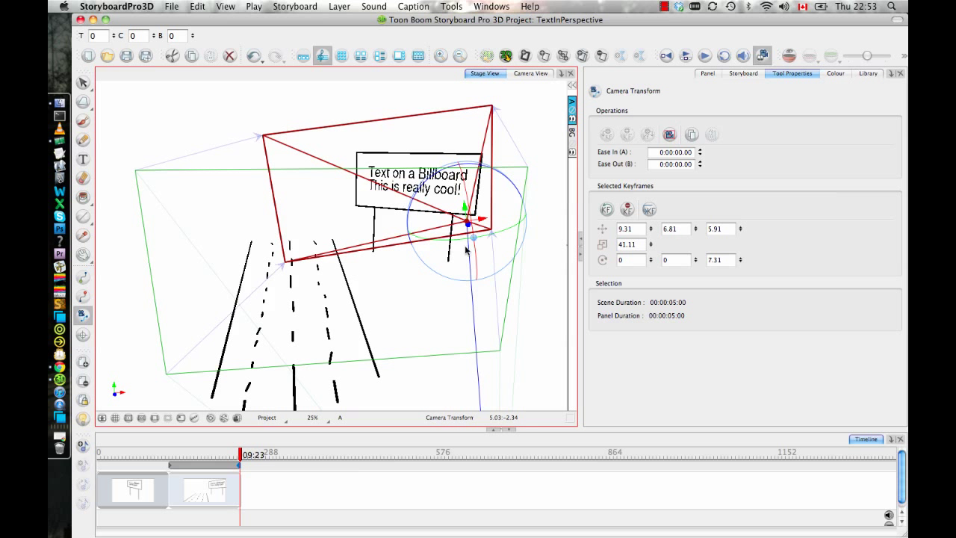
key(Escape)
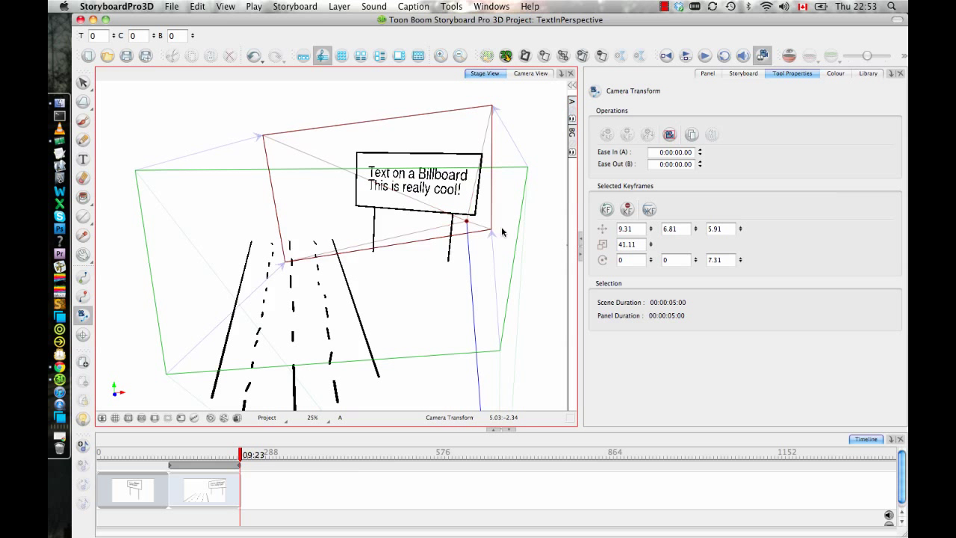
Rotate the last keyframe's camera around its Y axis in the Stage View to about -20.17.
click(464, 220)
drag(402, 305, 481, 138)
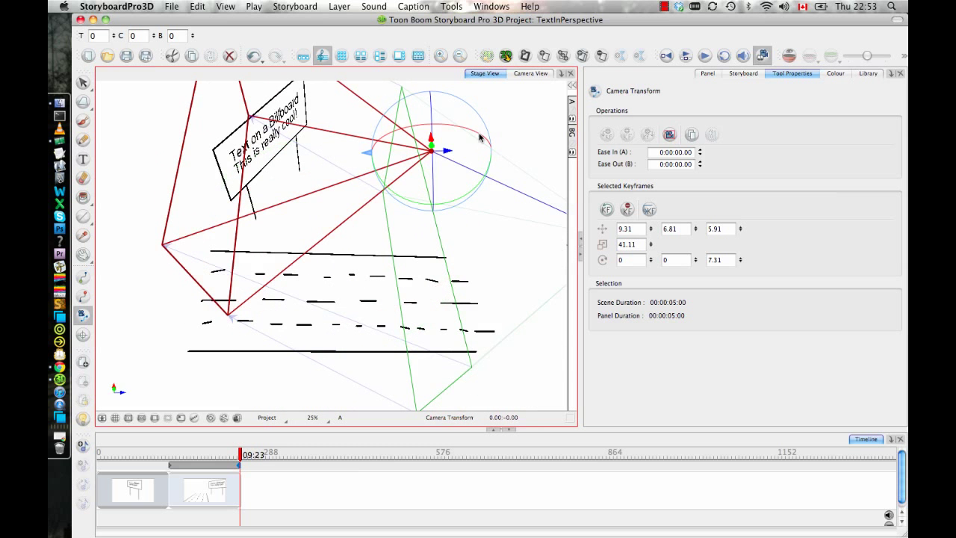
drag(464, 197, 514, 87)
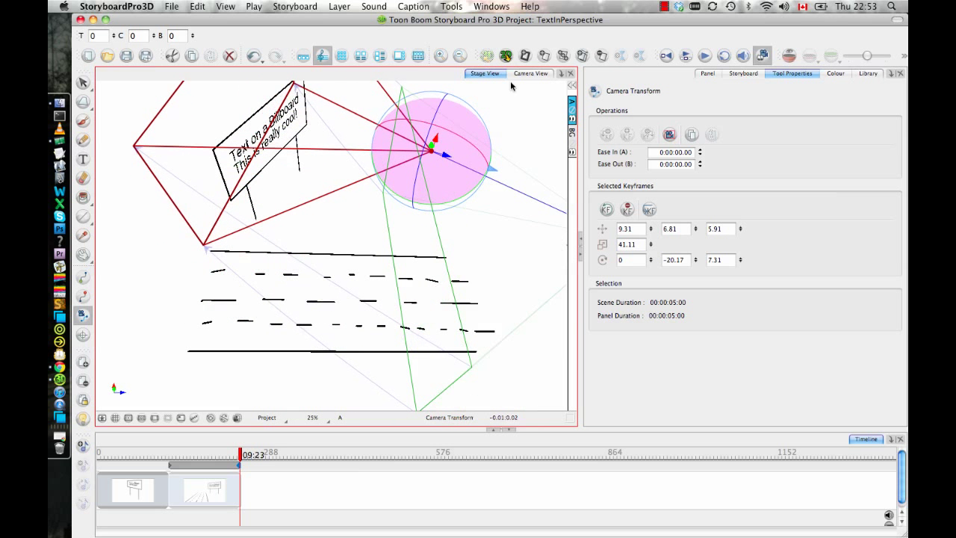
In the Camera View, reframe the last keyframe on the billboard at about 4.91, 7.53, 4.95, with rotation about 2.8, -23.83, 0.41.
click(530, 74)
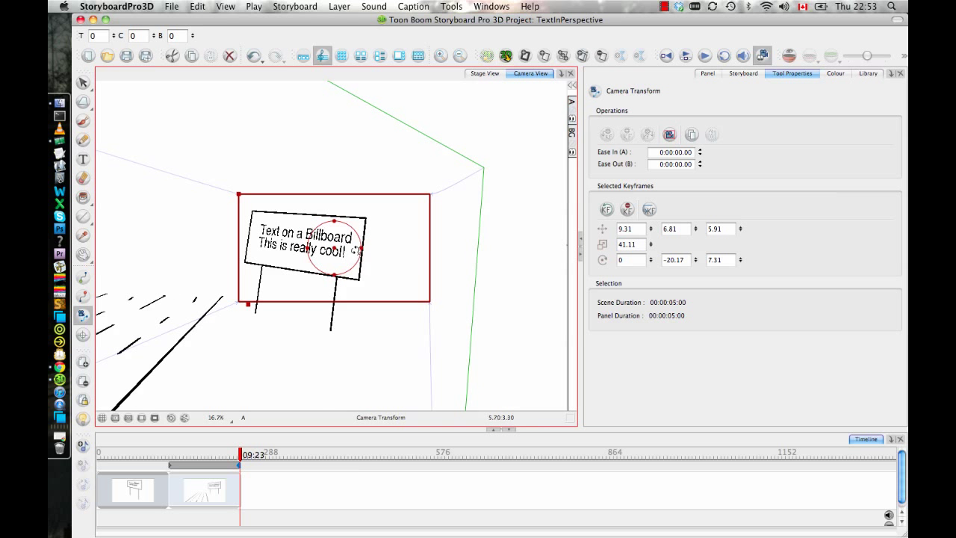
drag(359, 252, 390, 287)
drag(441, 305, 431, 313)
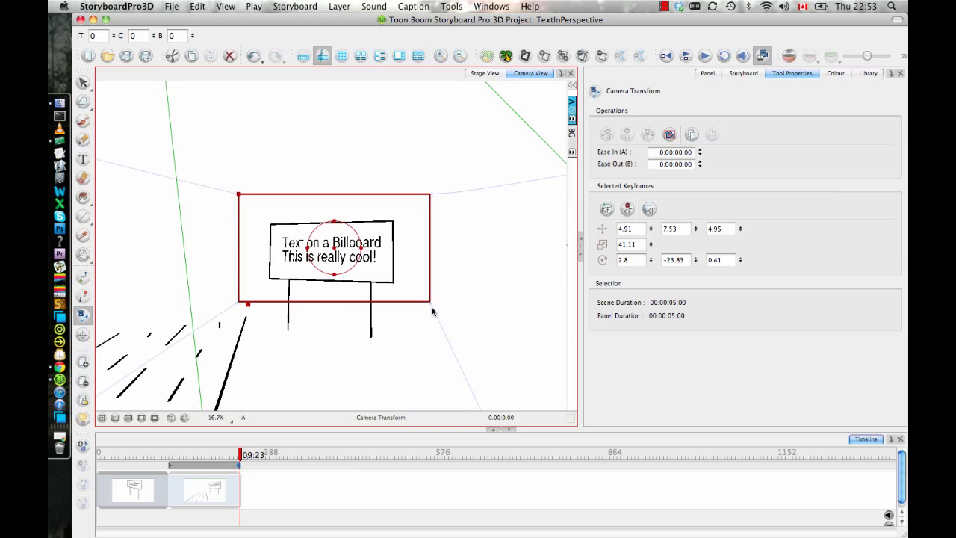
Lower the second panel's first-keyframe camera to about -3.9, -9.96, 17.77 and tilt it upward to an X rotation of about 15.45.
drag(240, 455, 173, 455)
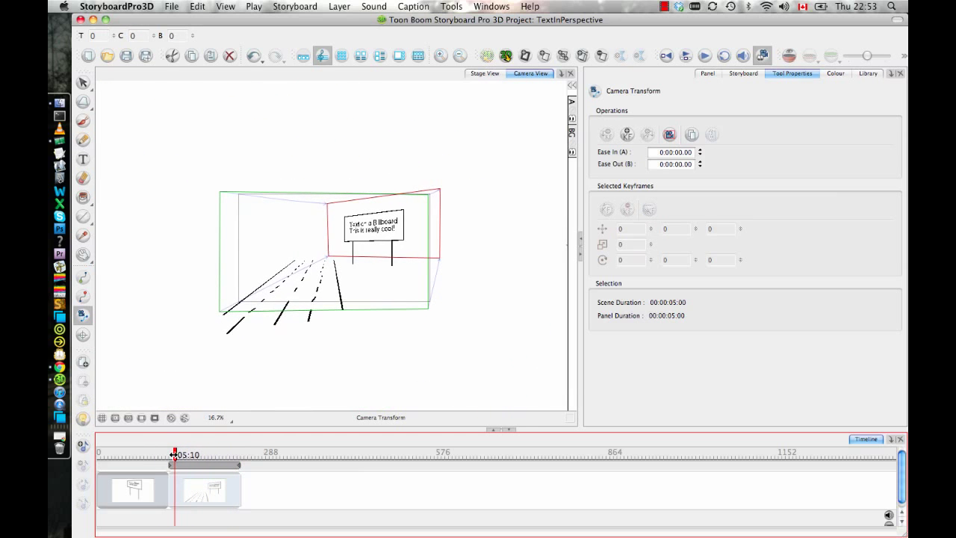
click(367, 309)
click(654, 210)
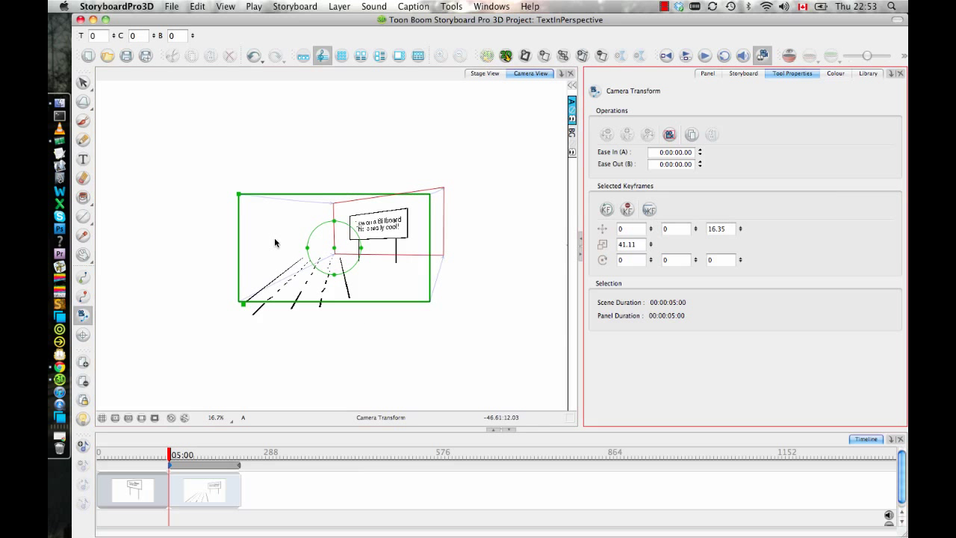
drag(335, 221, 333, 247)
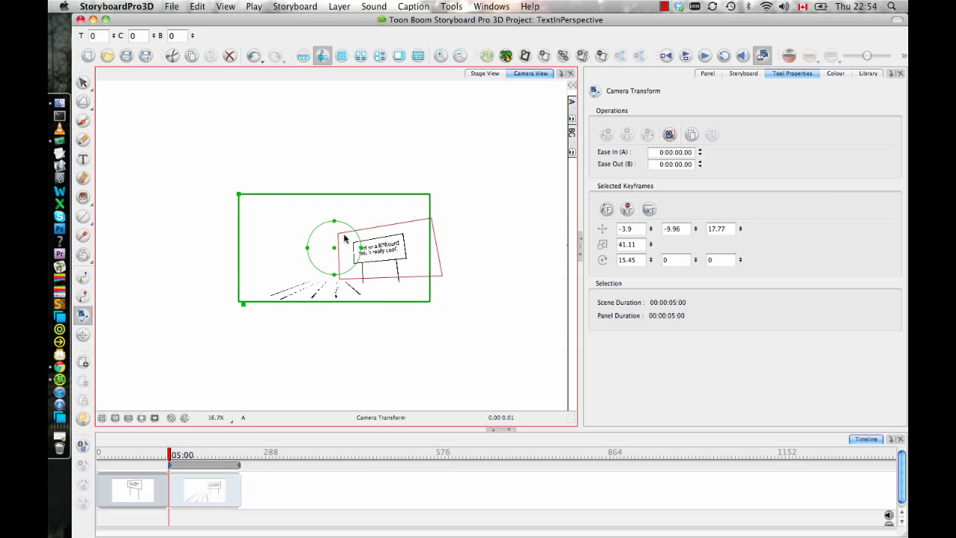
Mask the area outside the camera frame and scrub through the second panel to check the camera move.
drag(169, 454, 194, 453)
click(155, 418)
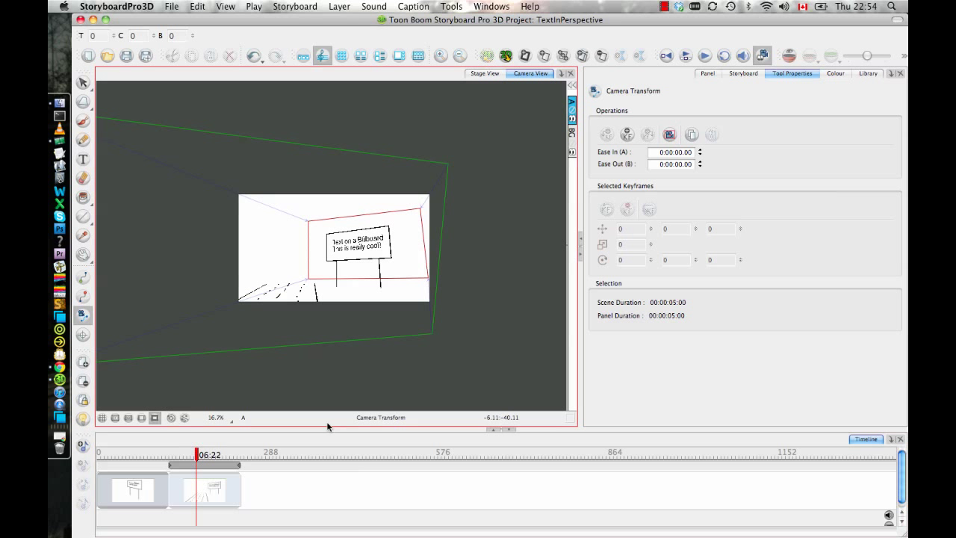
click(192, 455)
drag(204, 456, 228, 475)
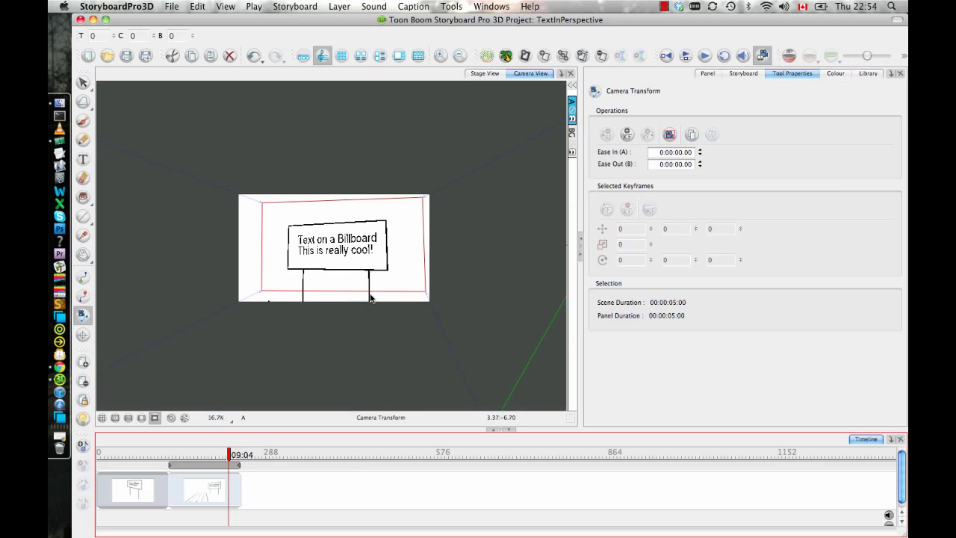
Raise the last keyframe's camera to about 4.93, 12.54, 4.65, tilt it down to about -20.05 on X, and scrub the move.
click(372, 298)
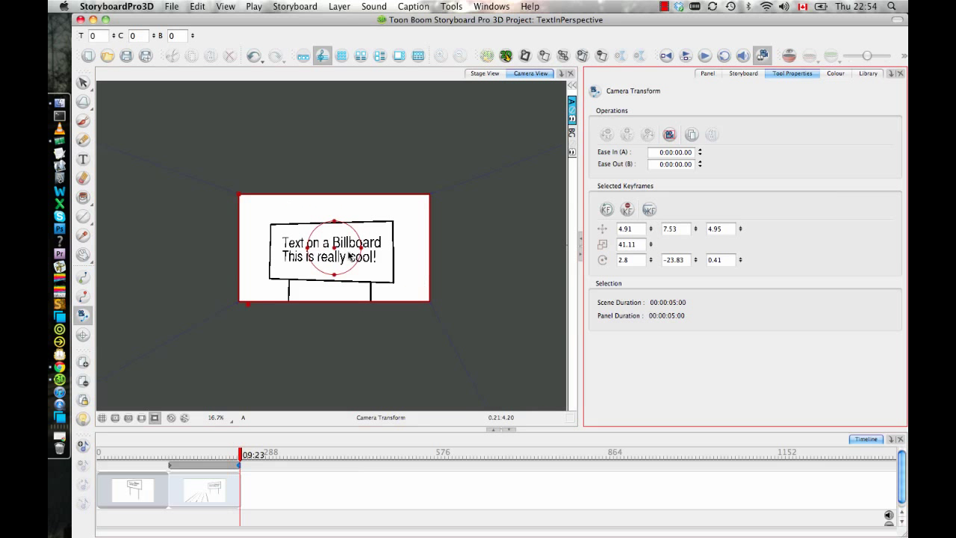
drag(336, 250, 244, 201)
drag(335, 251, 297, 199)
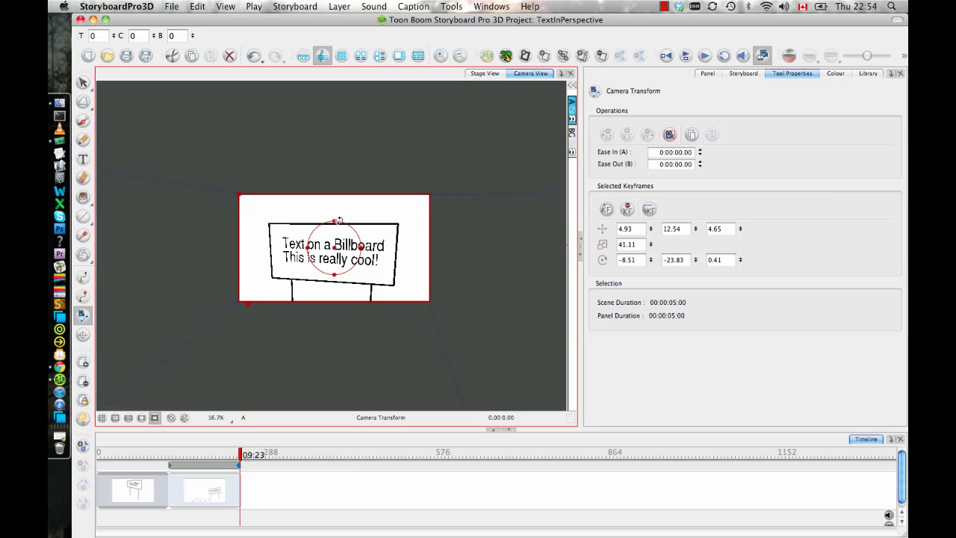
mouse_move(340, 221)
mouse_down()
mouse_move(337, 250)
mouse_move(338, 239)
mouse_up()
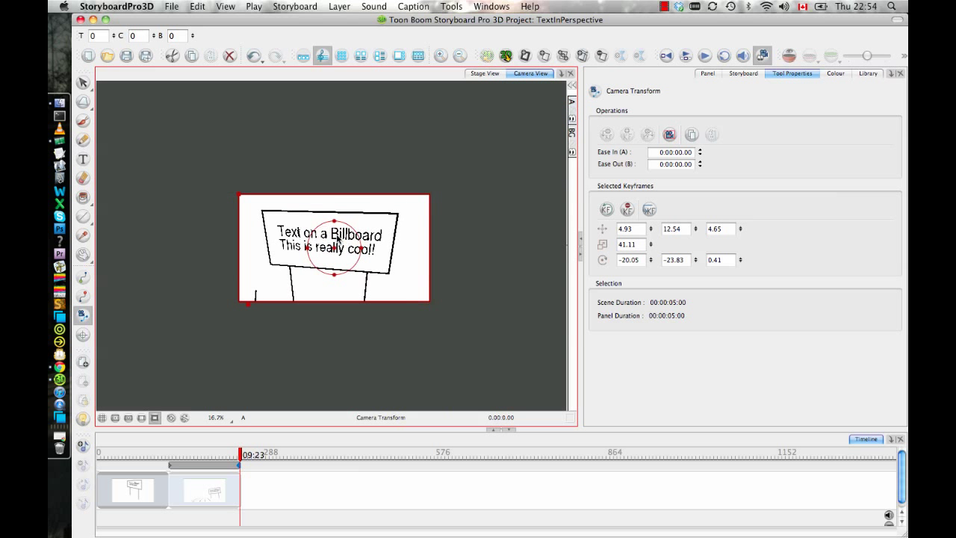
click(242, 455)
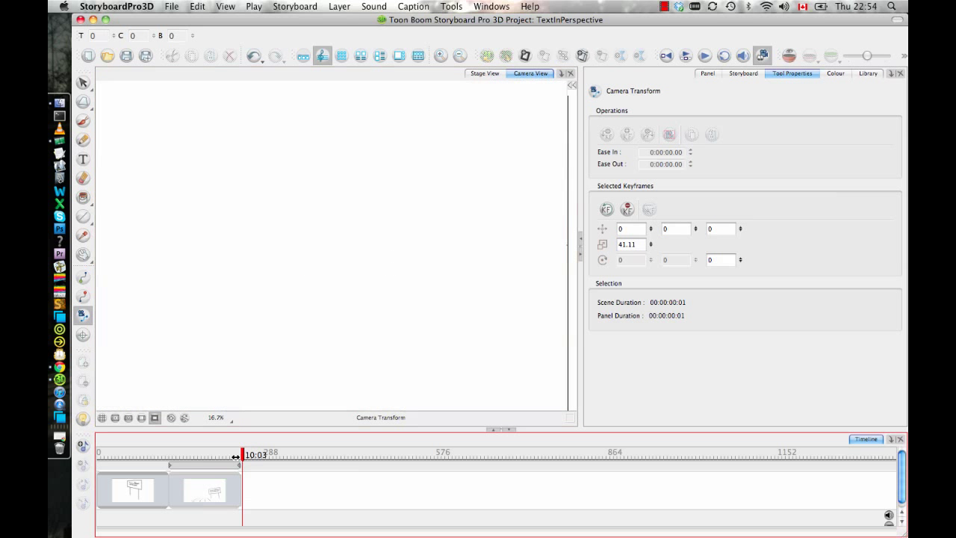
drag(235, 457, 211, 479)
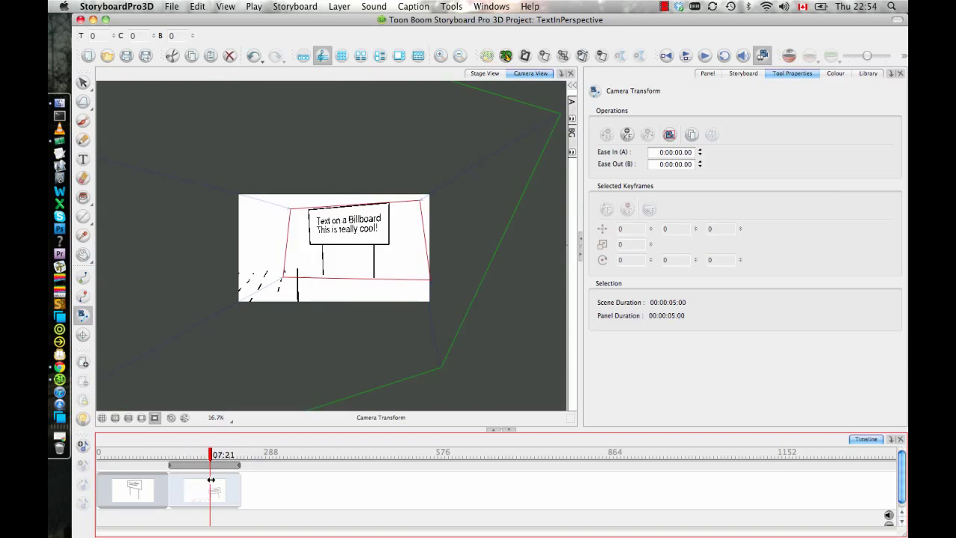
In the first panel, draw the two solid road edges with the Line tool, diverging toward the viewer below the billboard.
click(140, 496)
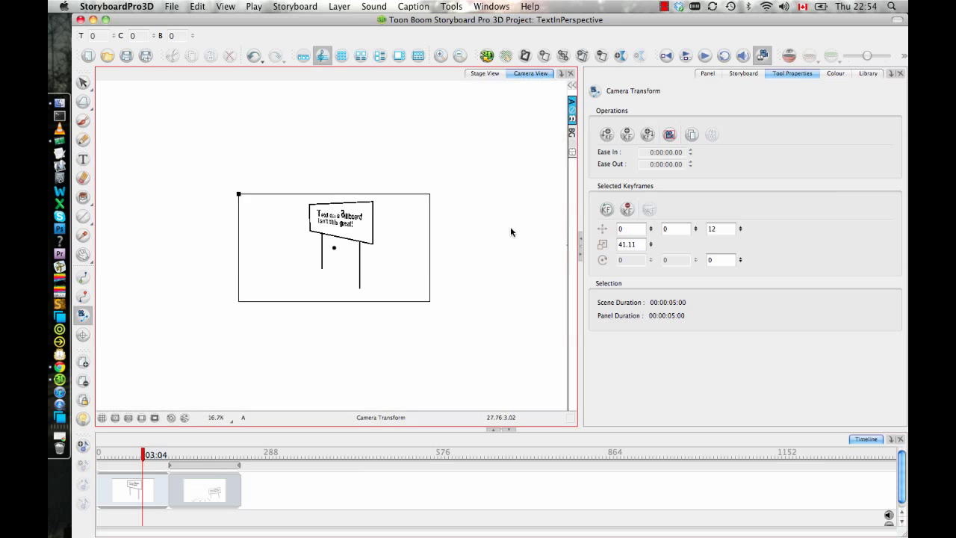
key(alt+6)
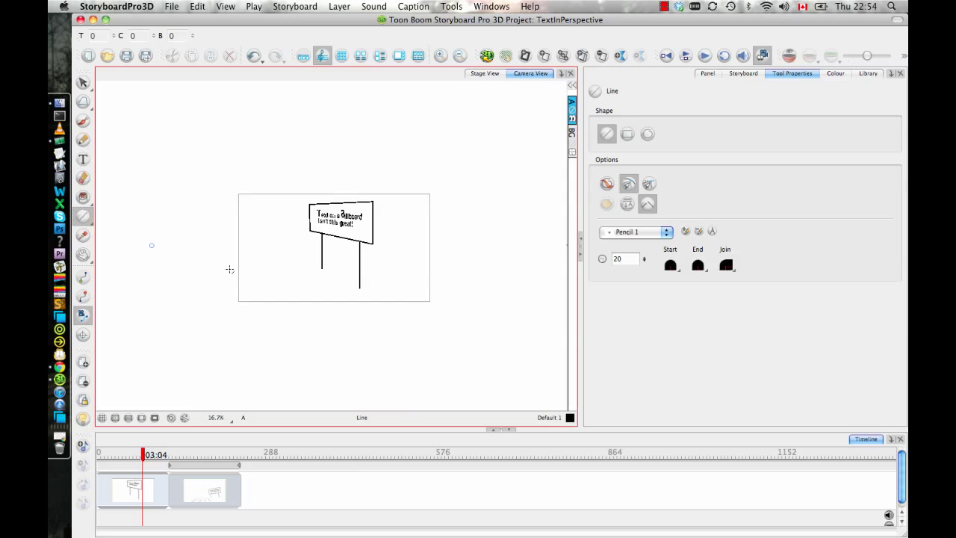
mouse_move(286, 259)
mouse_down()
mouse_move(456, 378)
mouse_move(451, 366)
mouse_up()
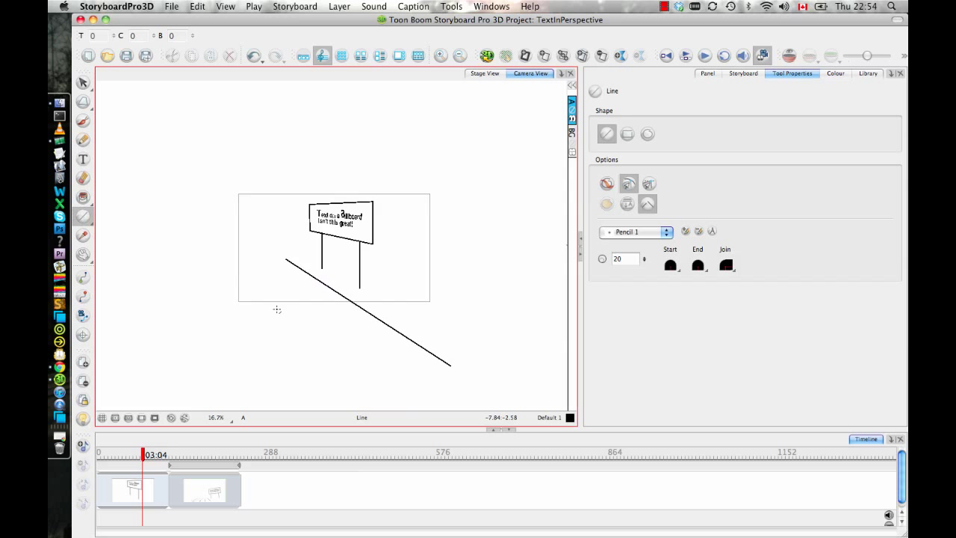
mouse_move(248, 259)
mouse_down()
mouse_move(184, 391)
mouse_move(204, 372)
mouse_up()
Draw three dashed lane lines between the road edges, with the dashes spreading apart toward the viewer.
drag(269, 270, 272, 281)
drag(273, 302, 285, 356)
drag(289, 377, 289, 401)
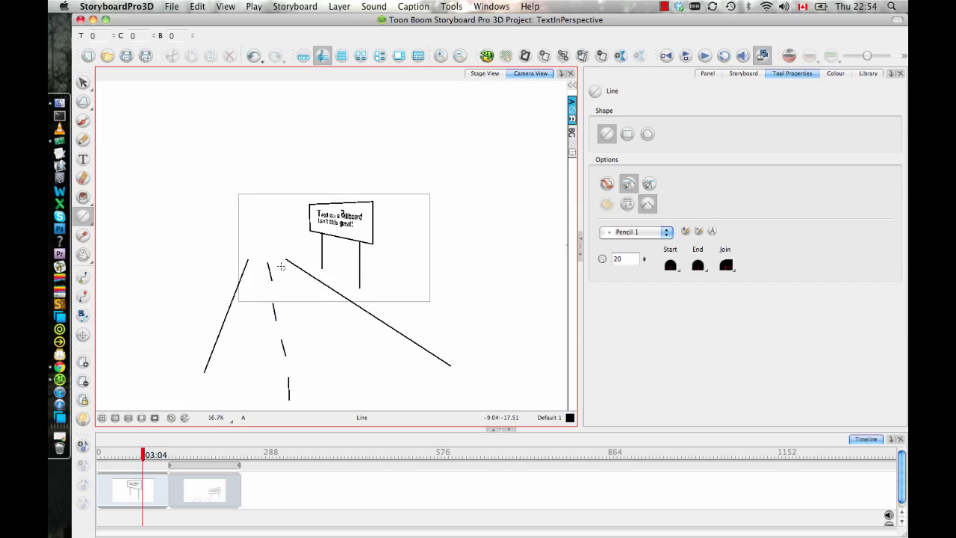
drag(347, 363, 357, 381)
drag(366, 391, 382, 410)
drag(257, 266, 251, 327)
drag(250, 339, 248, 351)
drag(246, 366, 243, 380)
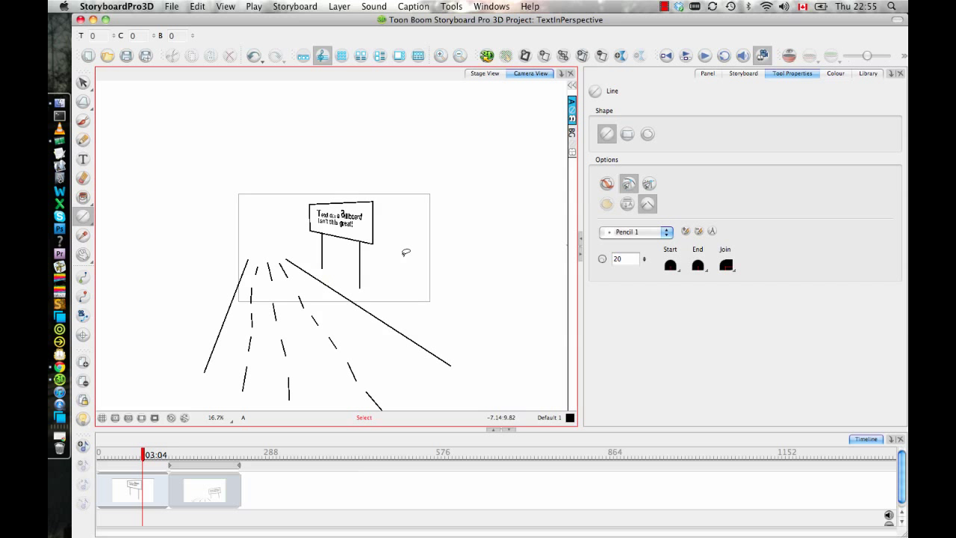
mouse_move(404, 252)
mouse_down()
mouse_move(334, 307)
mouse_move(396, 278)
mouse_up()
click(475, 270)
Add camera keyframes at the start and end of the first panel and move the end camera to about 1.89, 5.76, 5.63.
click(83, 314)
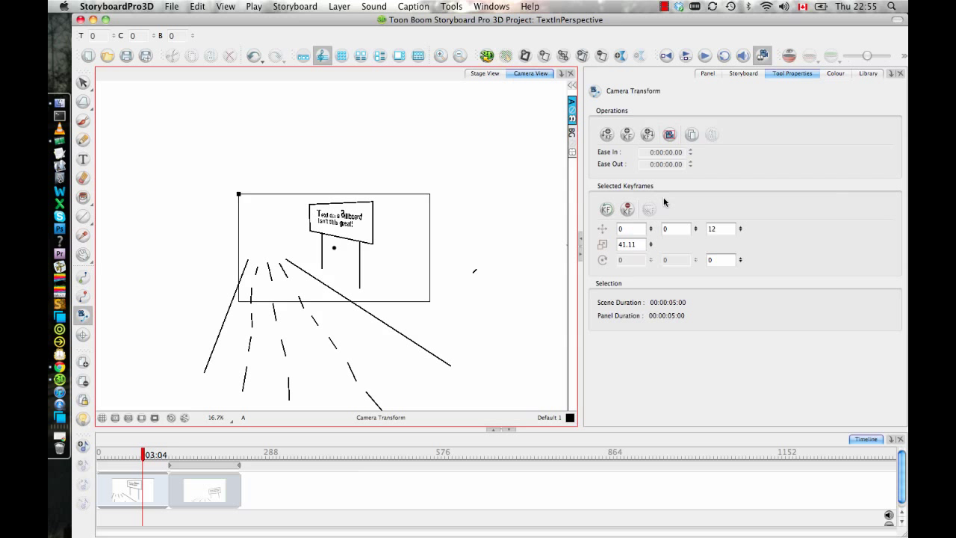
click(609, 134)
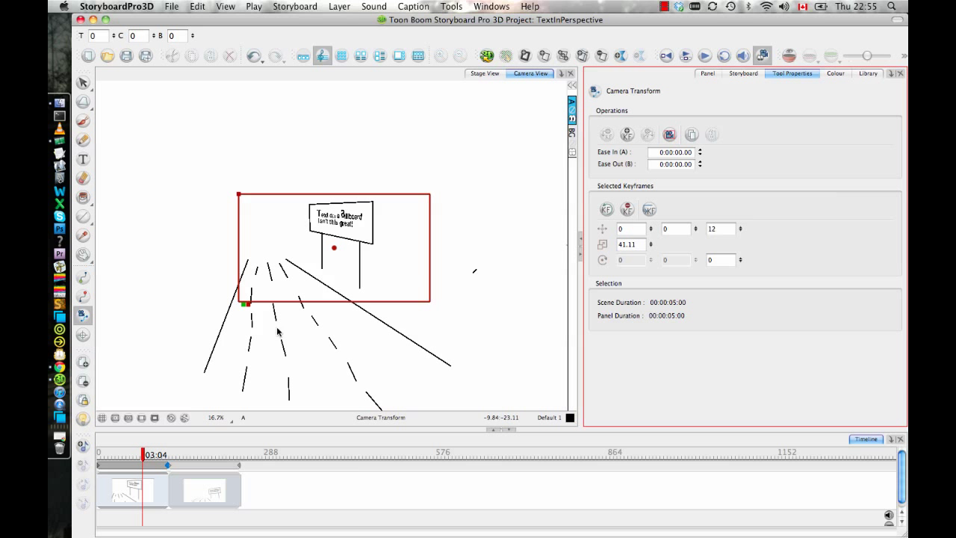
click(249, 303)
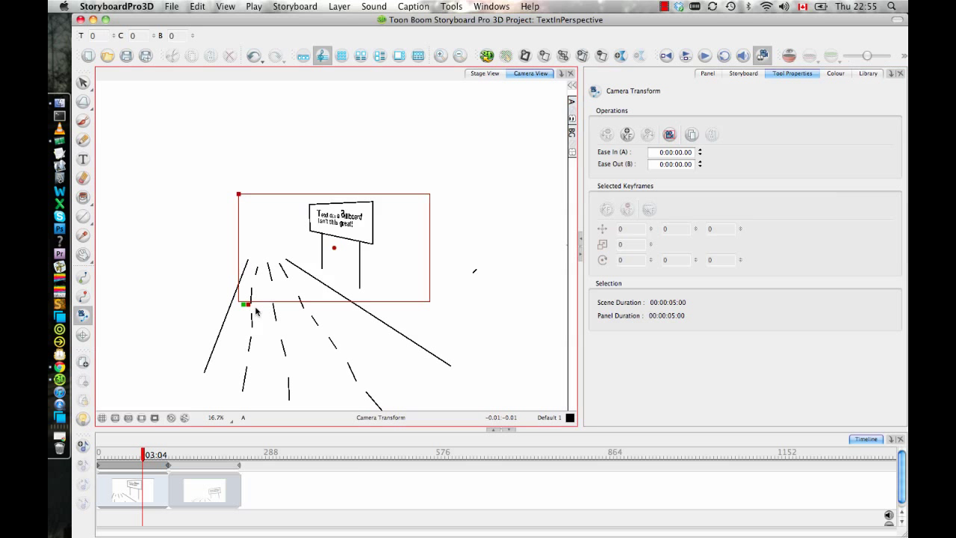
drag(249, 303, 278, 293)
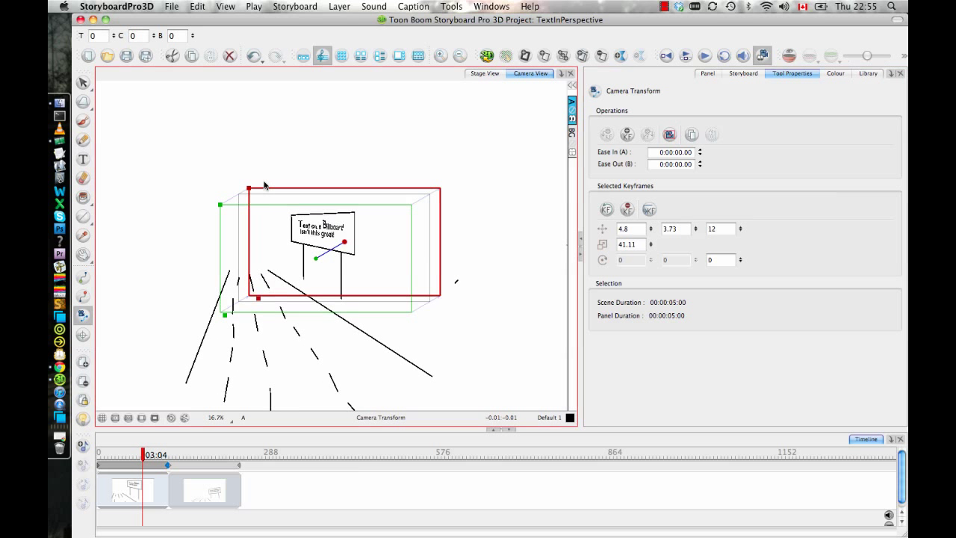
drag(250, 188, 219, 379)
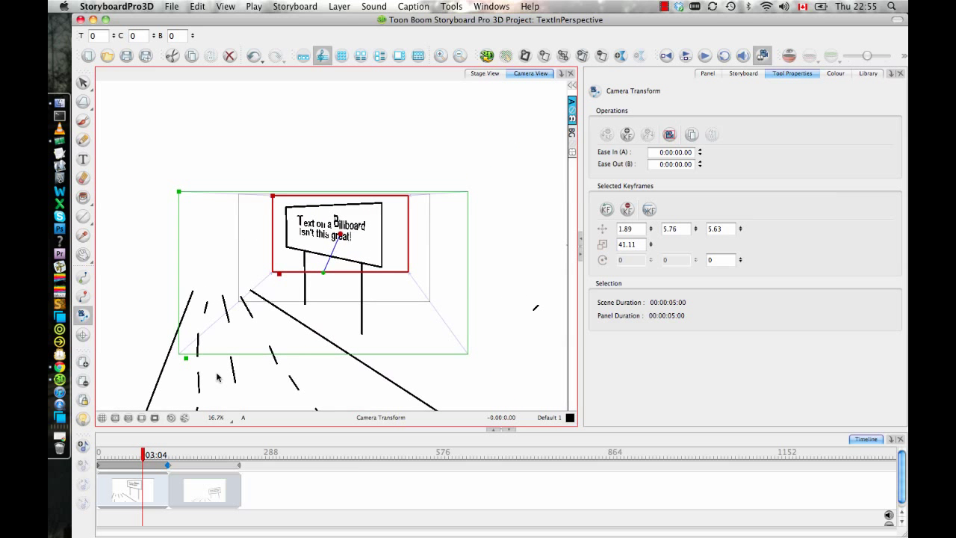
Pull the first panel's start keyframe camera back and down to about 2.32, -5.12, 23.6.
click(182, 257)
drag(180, 188, 138, 97)
drag(148, 372, 158, 389)
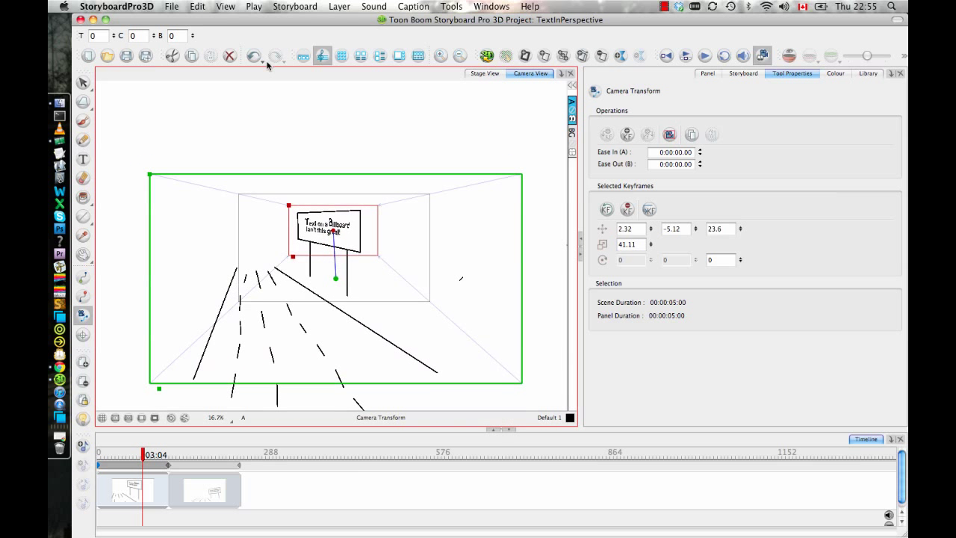
Show only the camera frame without its overlays and scrub through both panels to compare their camera moves.
click(155, 418)
drag(140, 454, 171, 482)
click(83, 120)
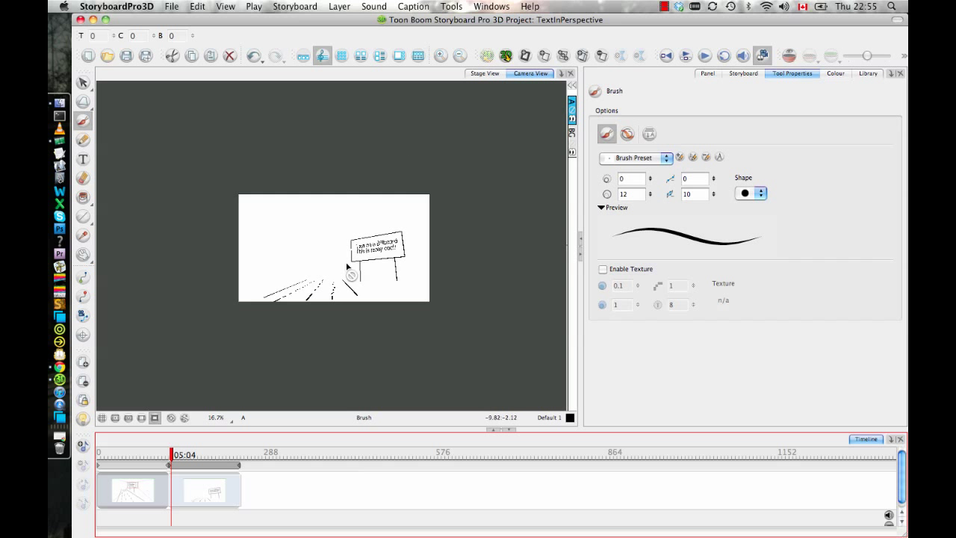
scroll(330, 262, up, 2)
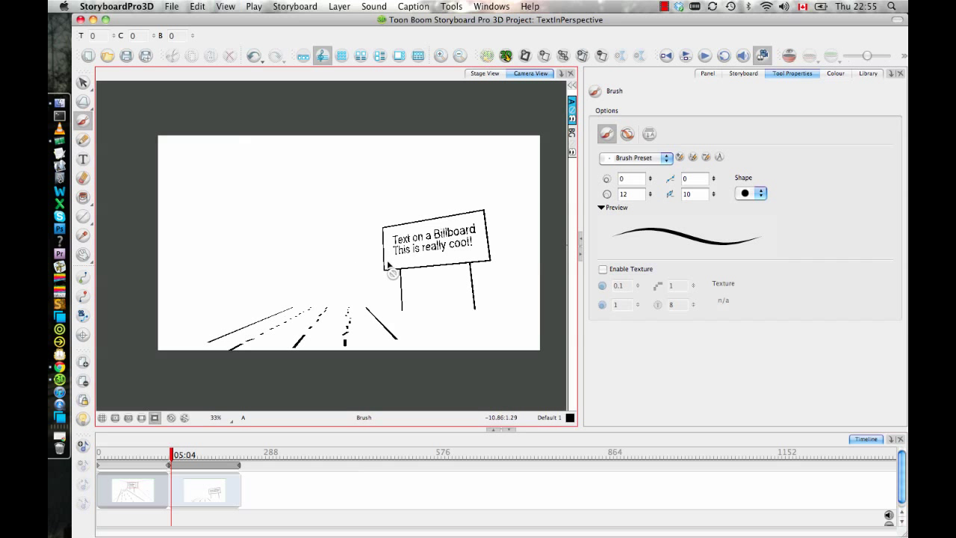
scroll(288, 374, up, 1)
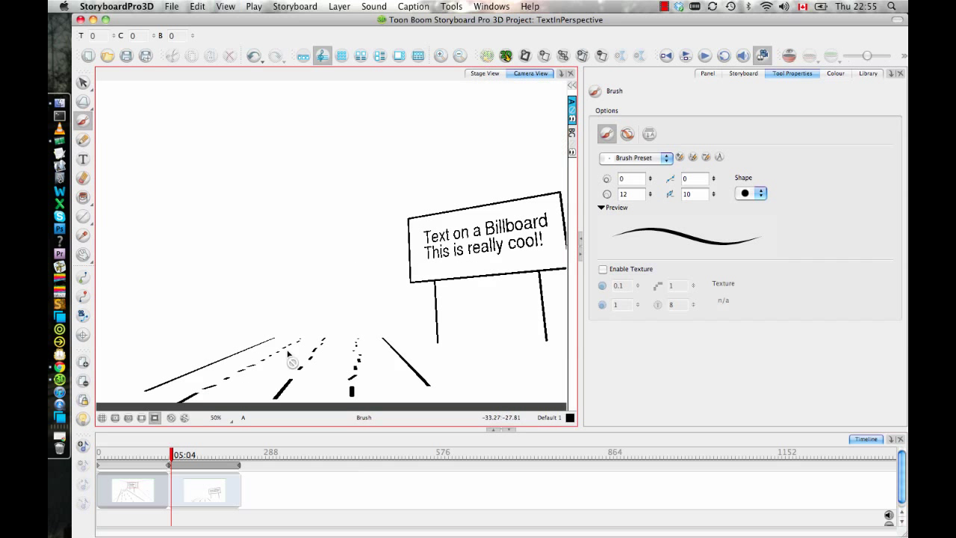
scroll(290, 366, down, 1)
drag(267, 351, 255, 364)
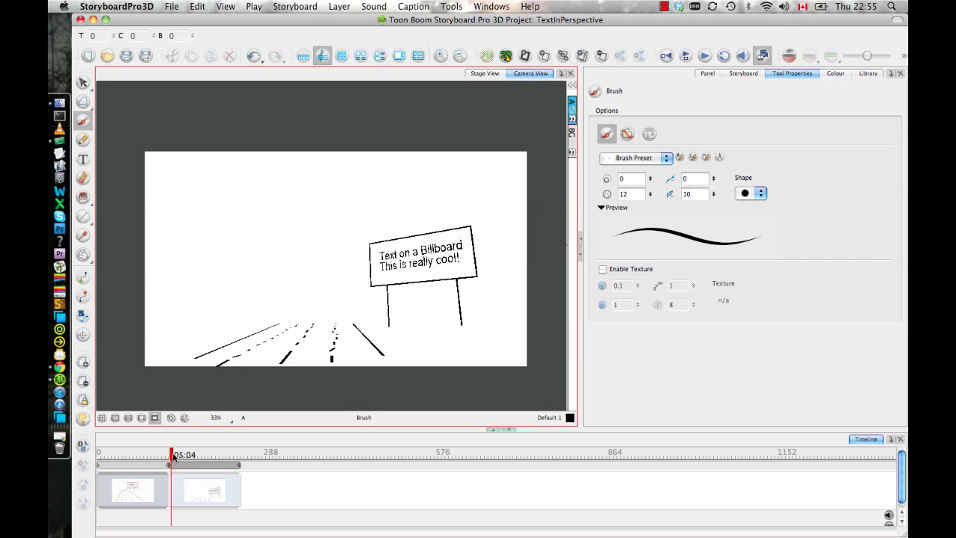
mouse_move(174, 458)
mouse_down()
mouse_move(125, 460)
mouse_move(88, 447)
mouse_move(176, 479)
mouse_move(240, 484)
mouse_move(98, 494)
mouse_up()
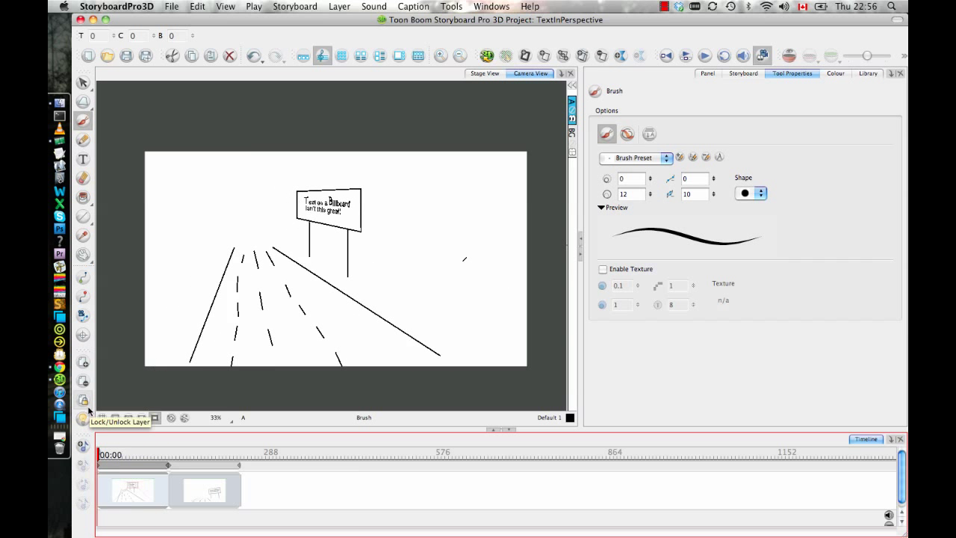